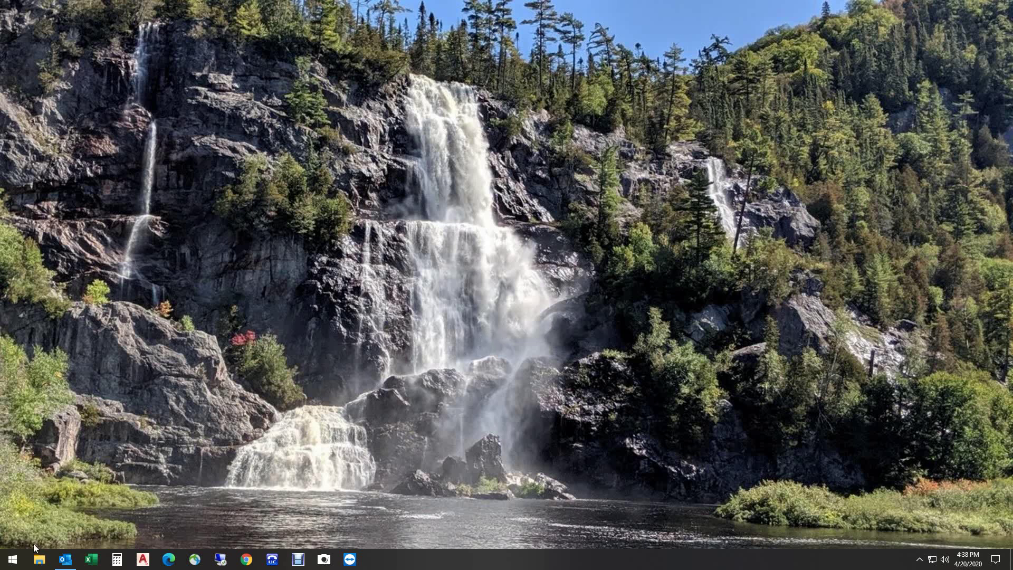
Step: Open the Start menu and scroll the app list down to Google Chrome
click(13, 558)
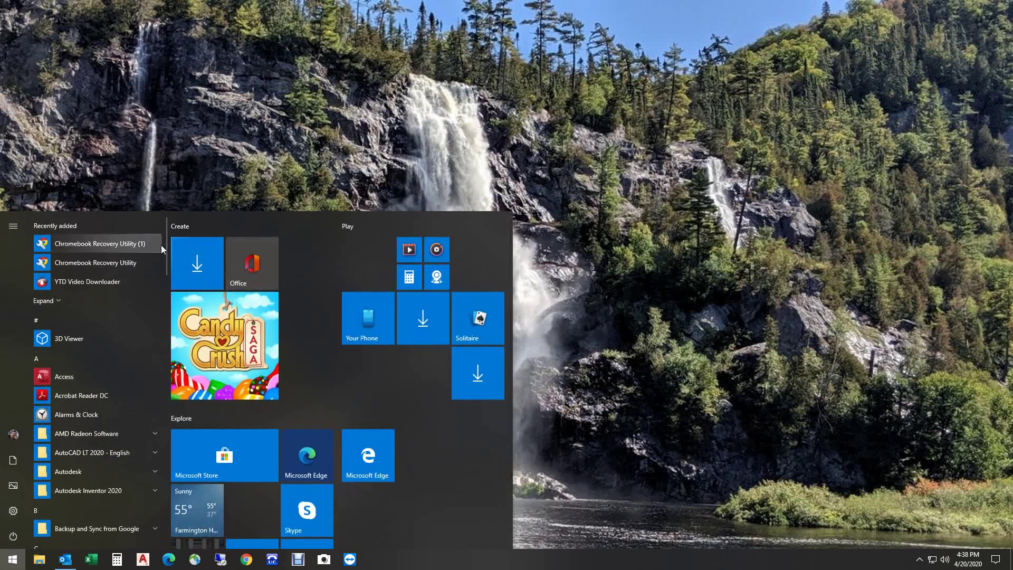
scroll(159, 253, down, 5)
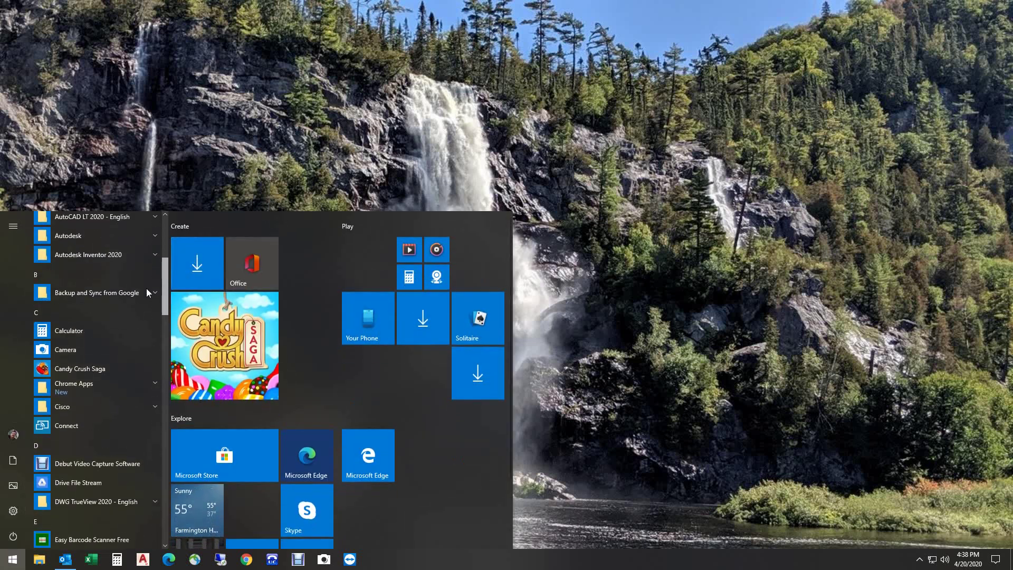
scroll(142, 306, down, 6)
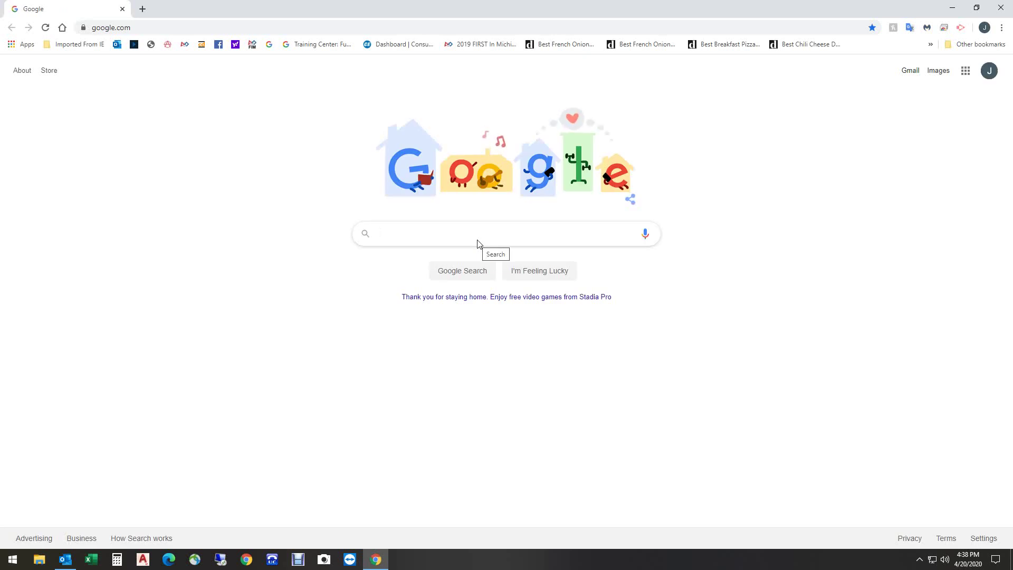
click(983, 29)
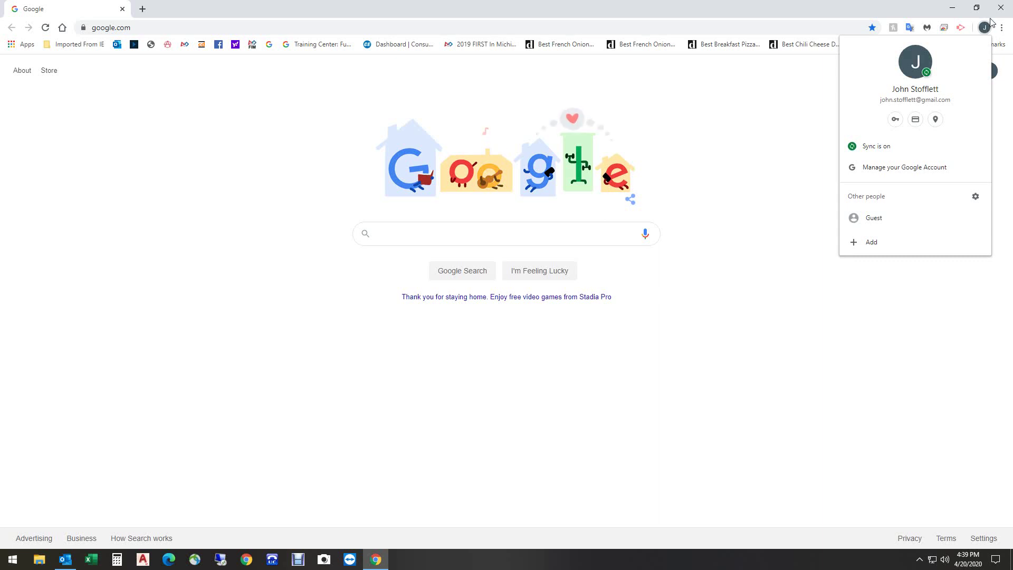
click(984, 27)
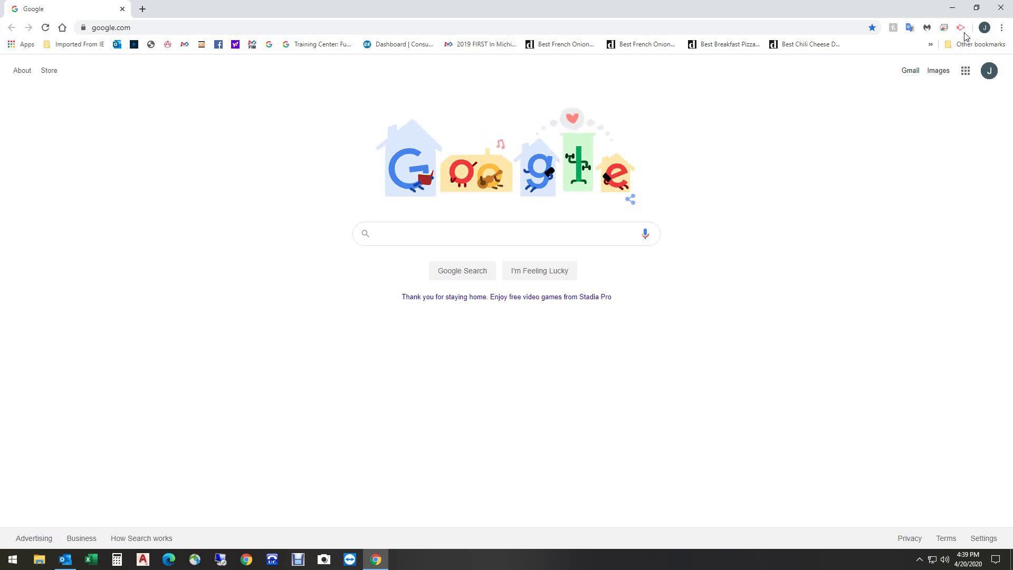
click(989, 73)
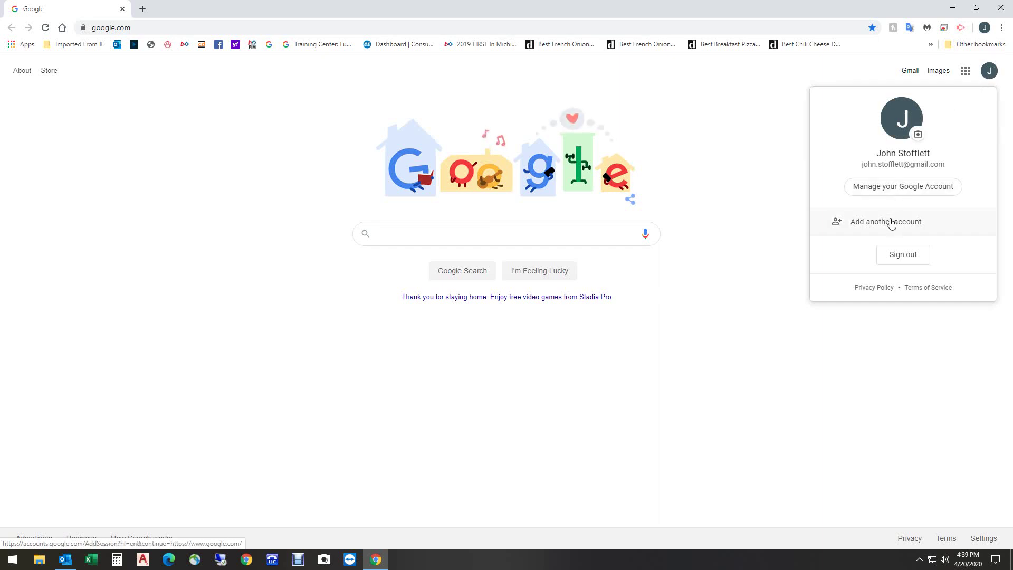
click(746, 179)
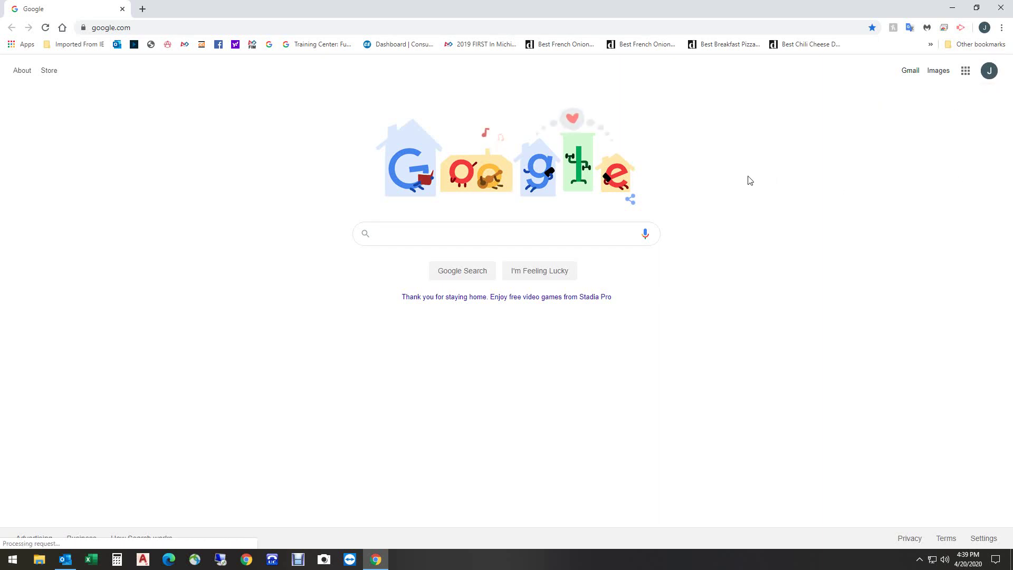
click(984, 28)
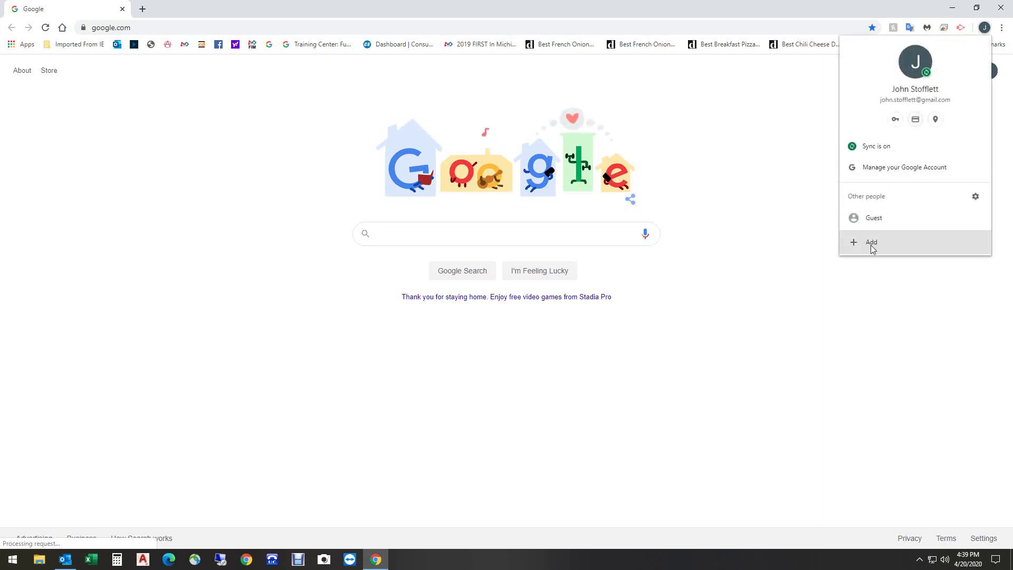
click(798, 214)
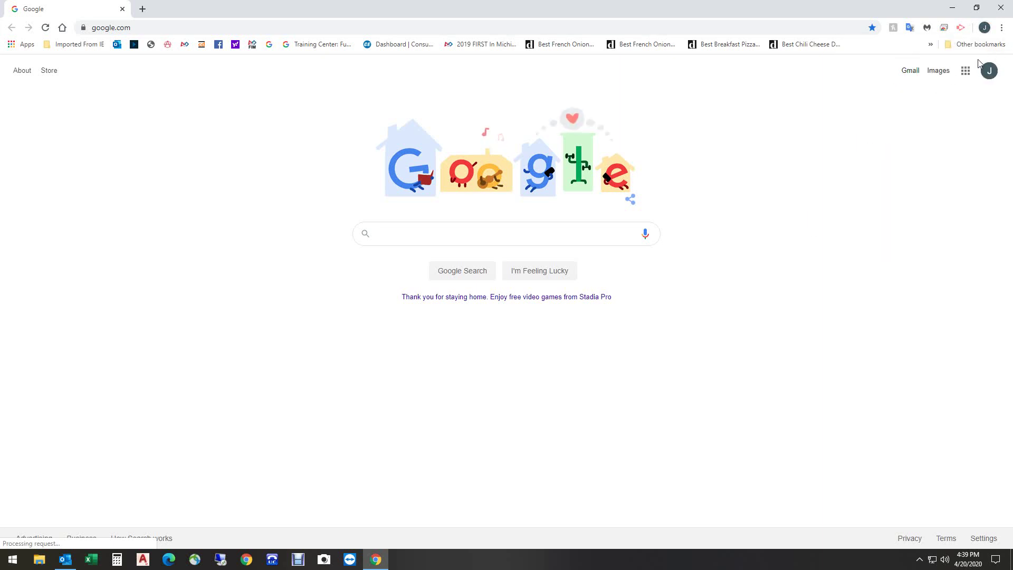
click(985, 73)
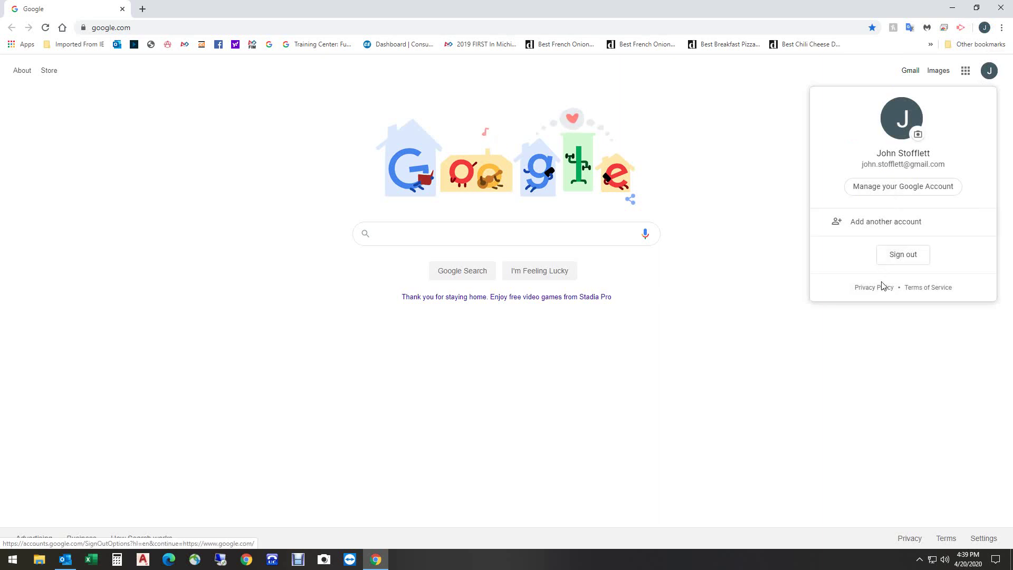
click(753, 156)
click(984, 28)
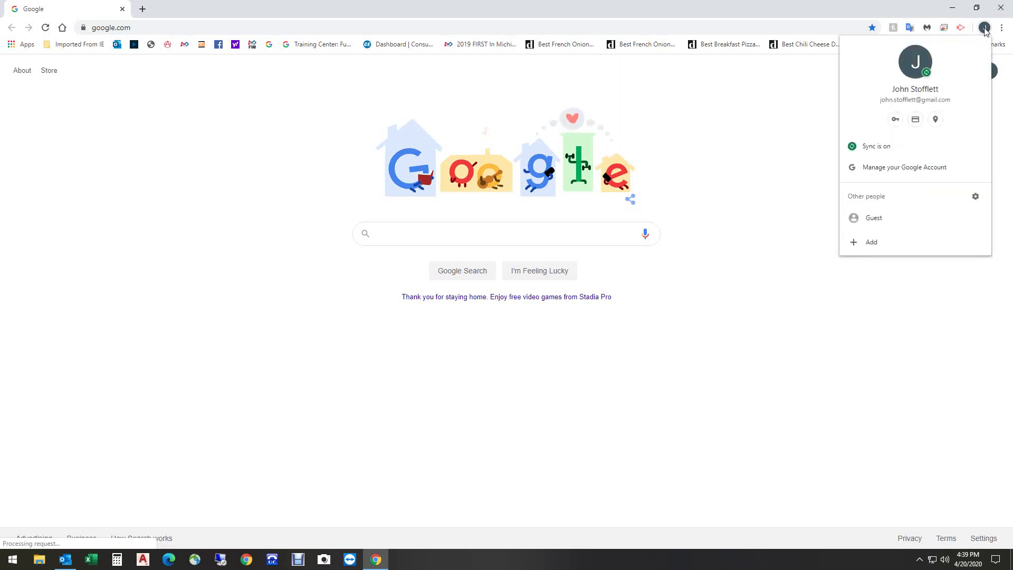
click(878, 244)
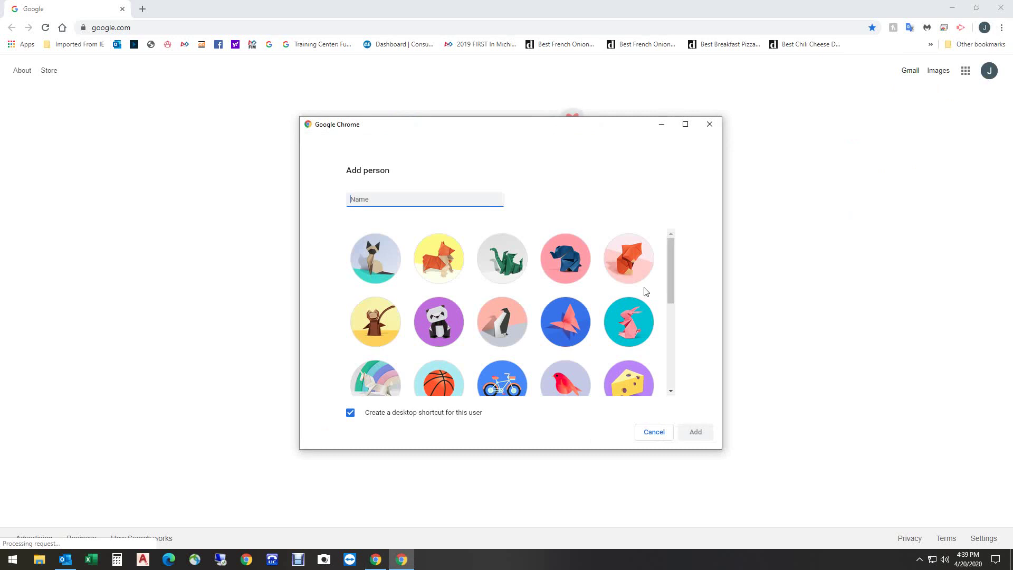
Step: Name the new profile 'School', pick the red bird avatar, and add it
text(School)
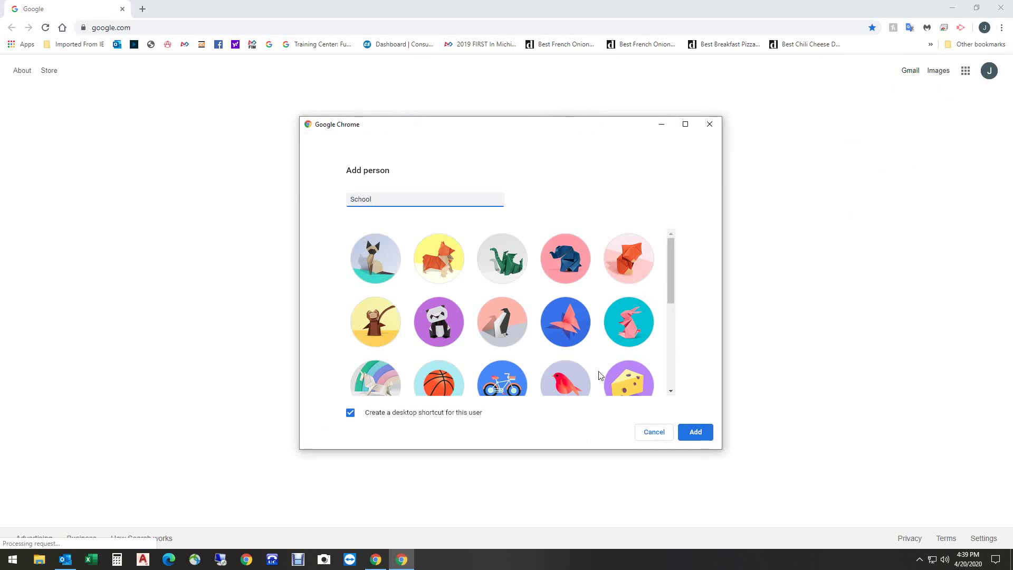
click(572, 388)
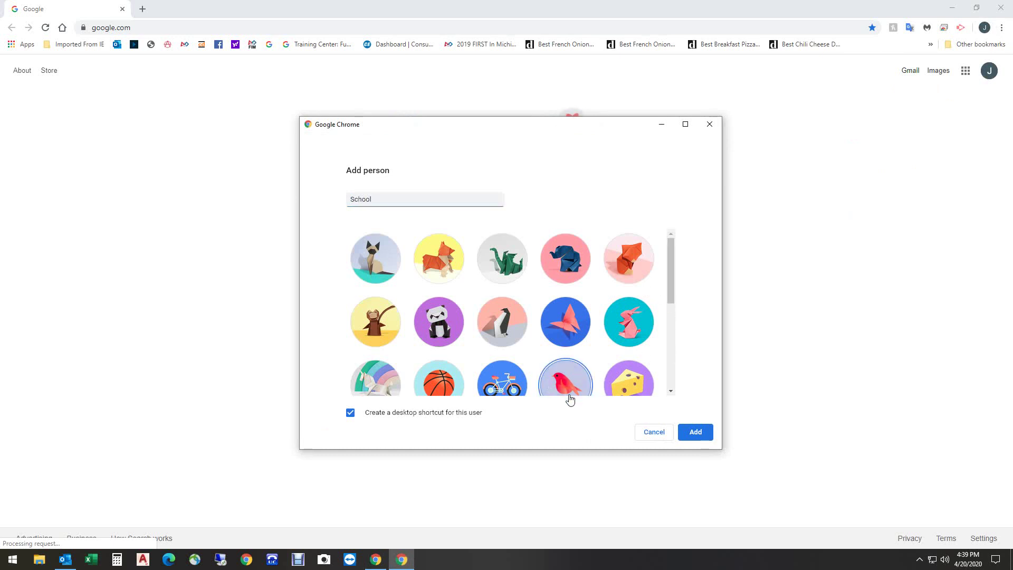
click(695, 431)
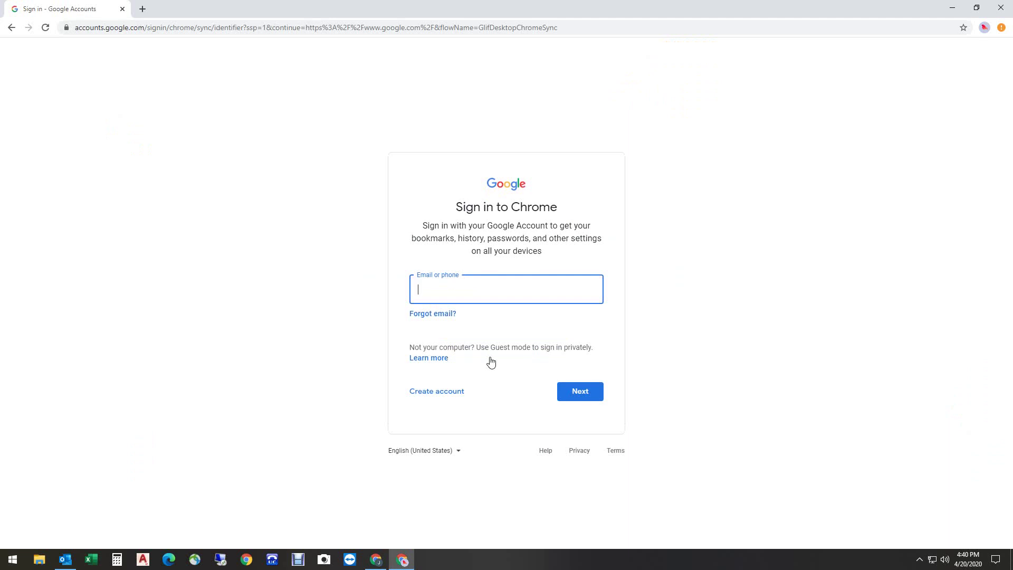
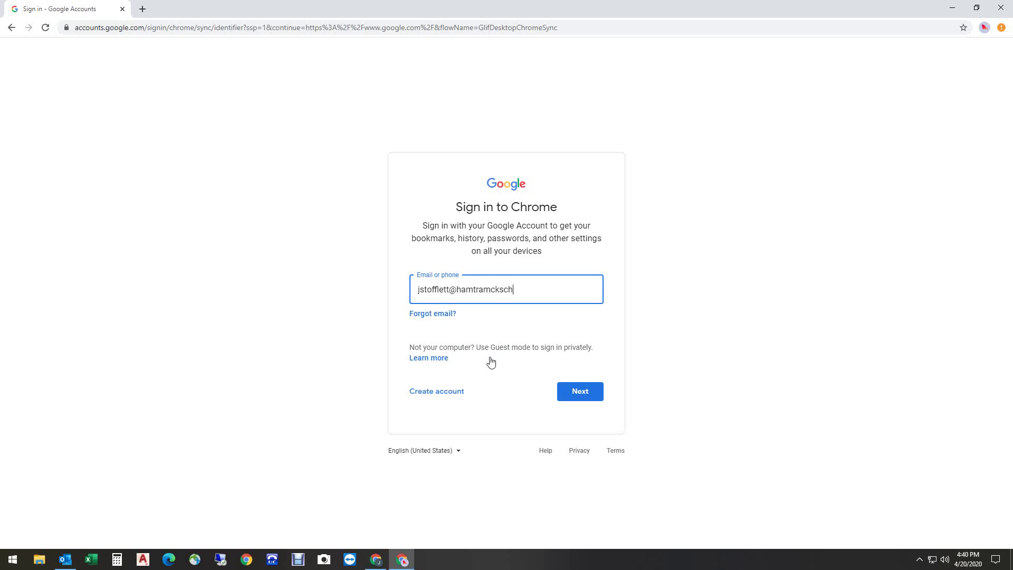
Step: Enter the school account's e-mail address, then its password, to sign in
click(587, 393)
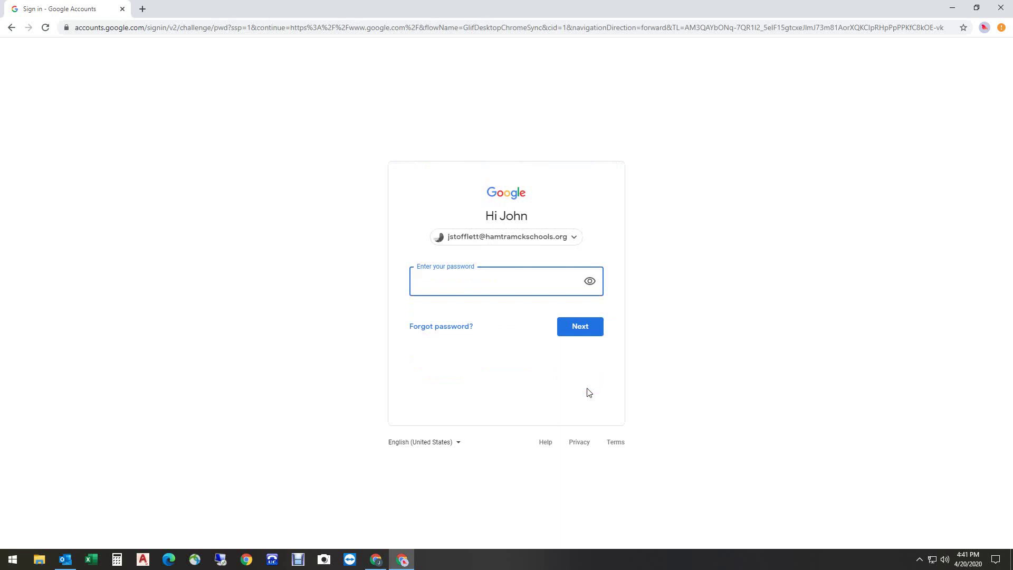
text(••••••••••••)
click(577, 323)
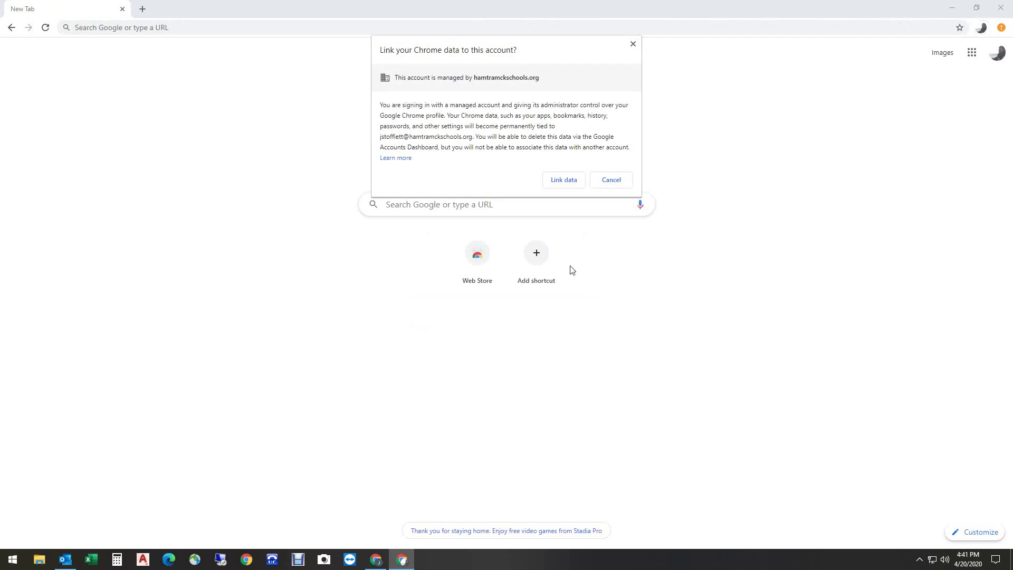
Step: Link Chrome data to the school account and turn on sync
click(564, 180)
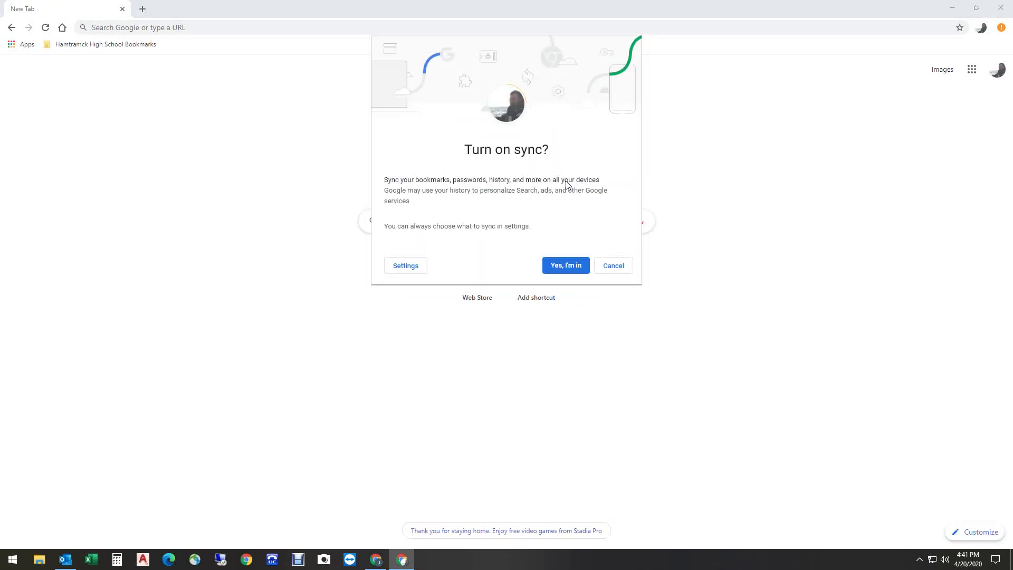
click(564, 264)
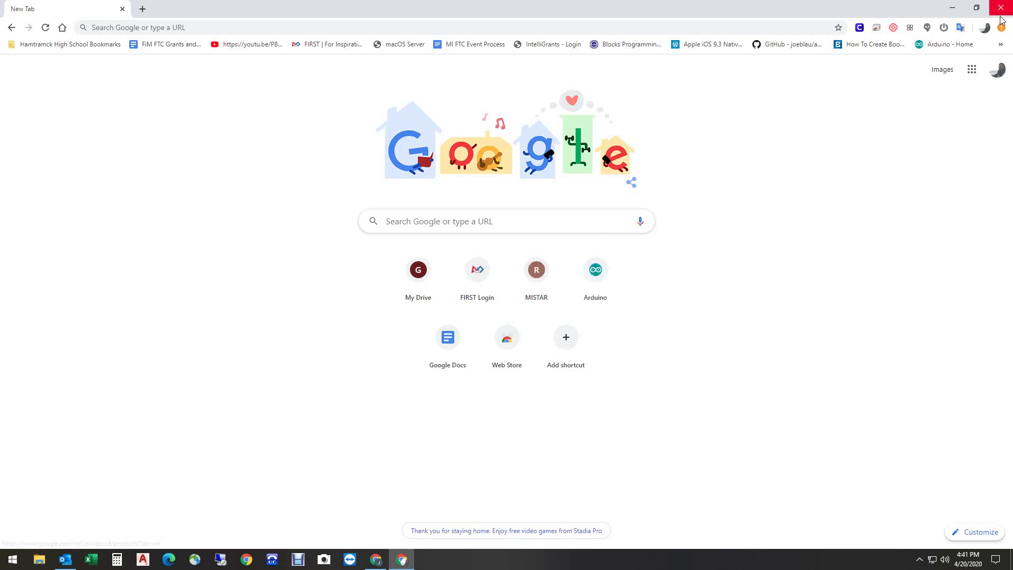
Step: Switch to the personal profile's window, then back to the School profile
click(985, 28)
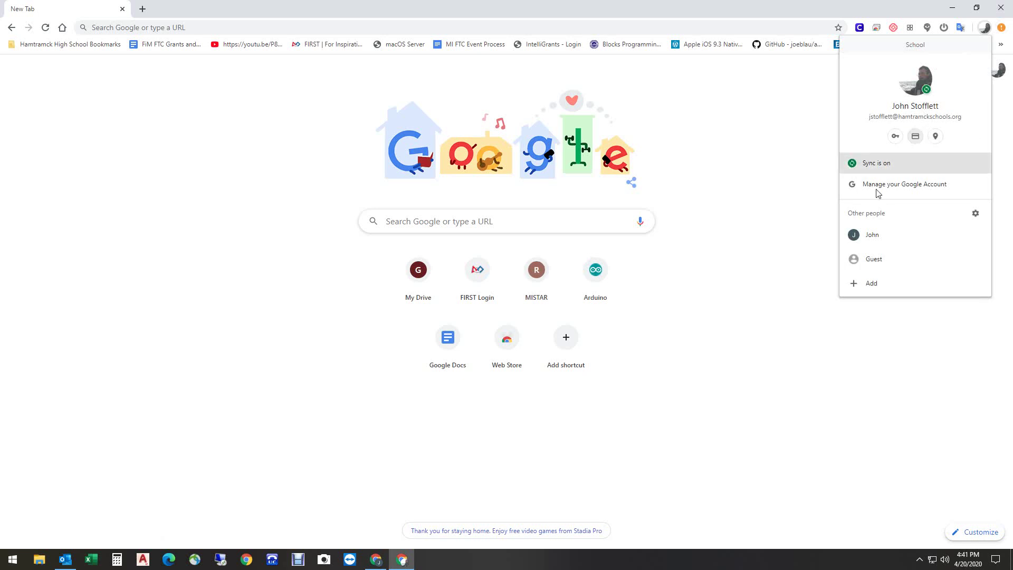
click(854, 239)
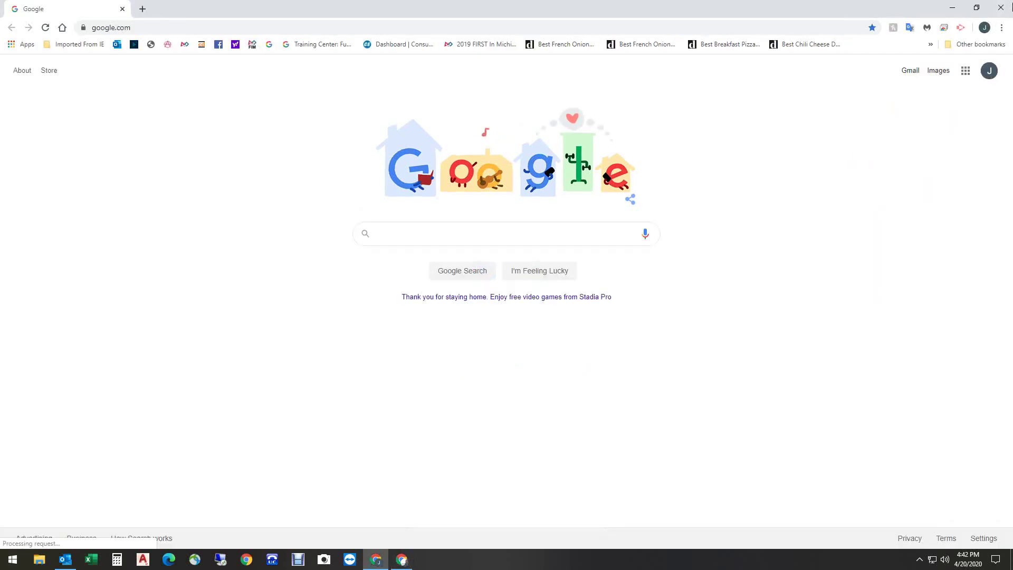
click(984, 28)
click(891, 239)
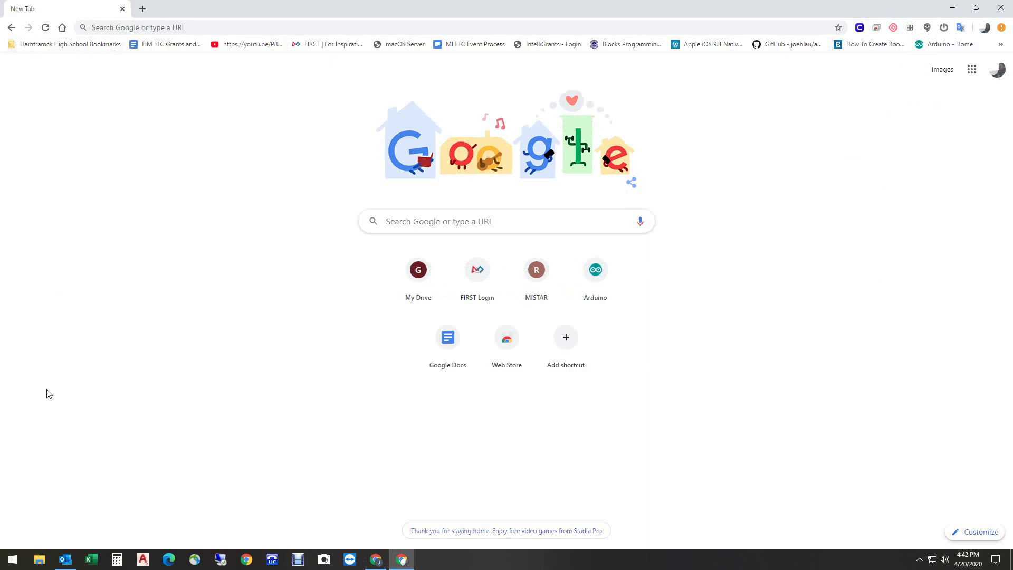
Step: Browse the Hamtramck High School Bookmarks folder, then switch to the personal profile
click(86, 48)
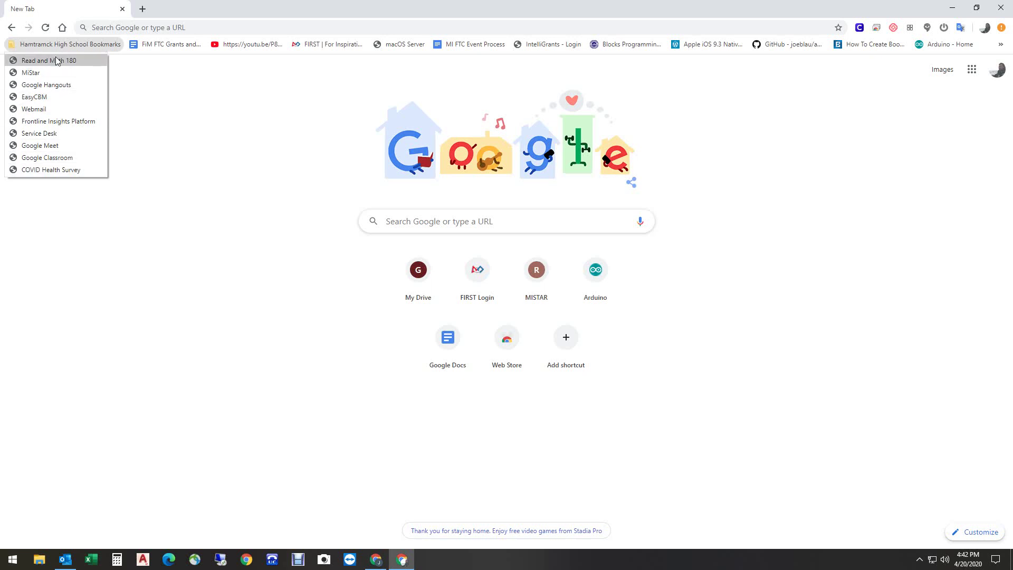
click(178, 148)
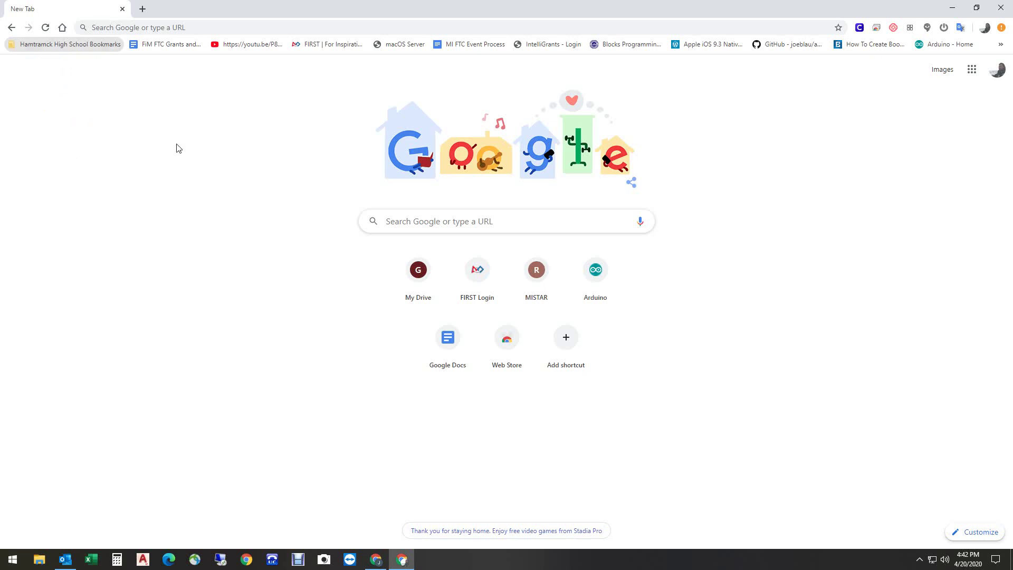
click(984, 29)
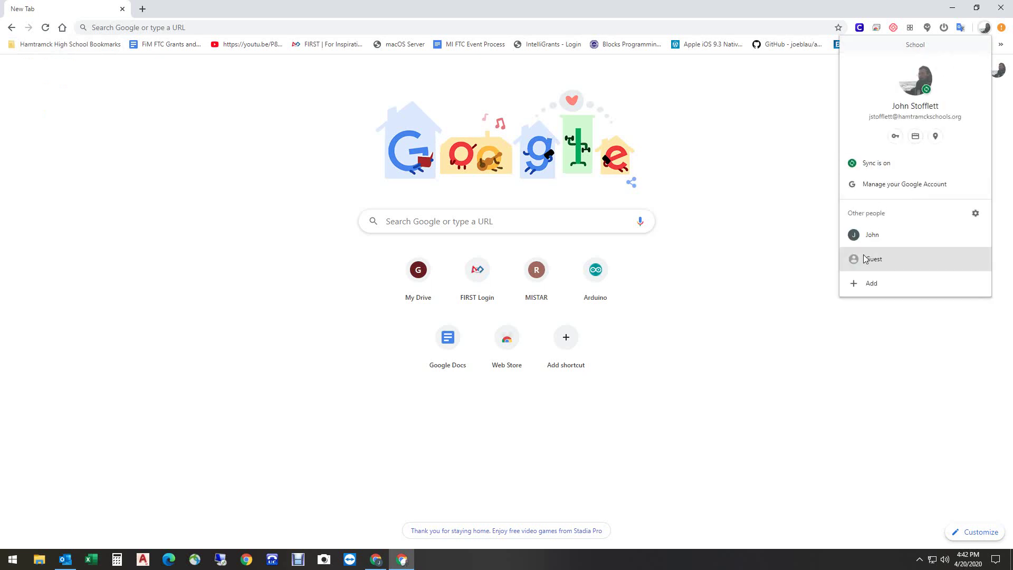
click(867, 234)
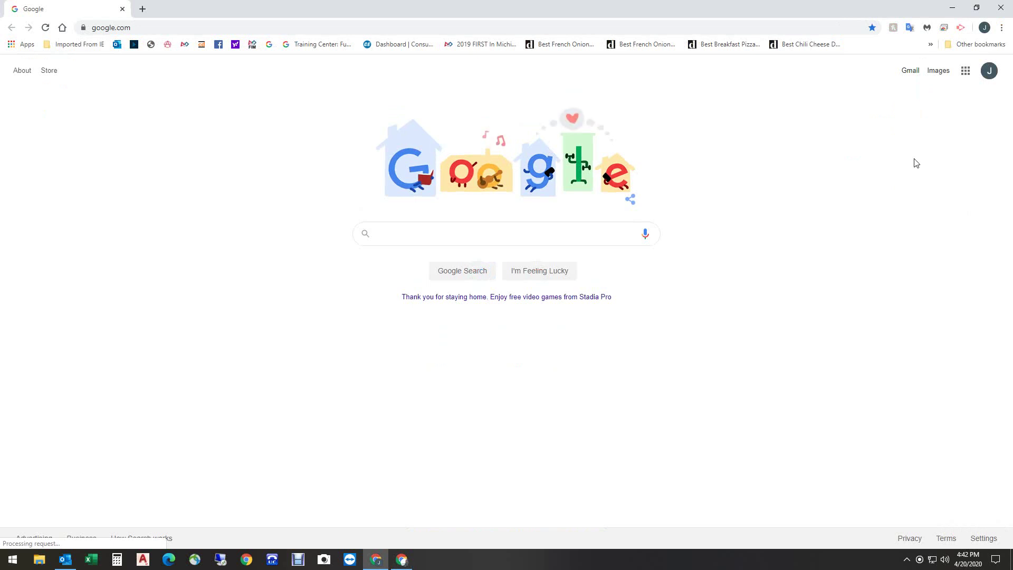
Step: Open a new incognito window, load google.com, and go to the Google sign-in page
click(1000, 29)
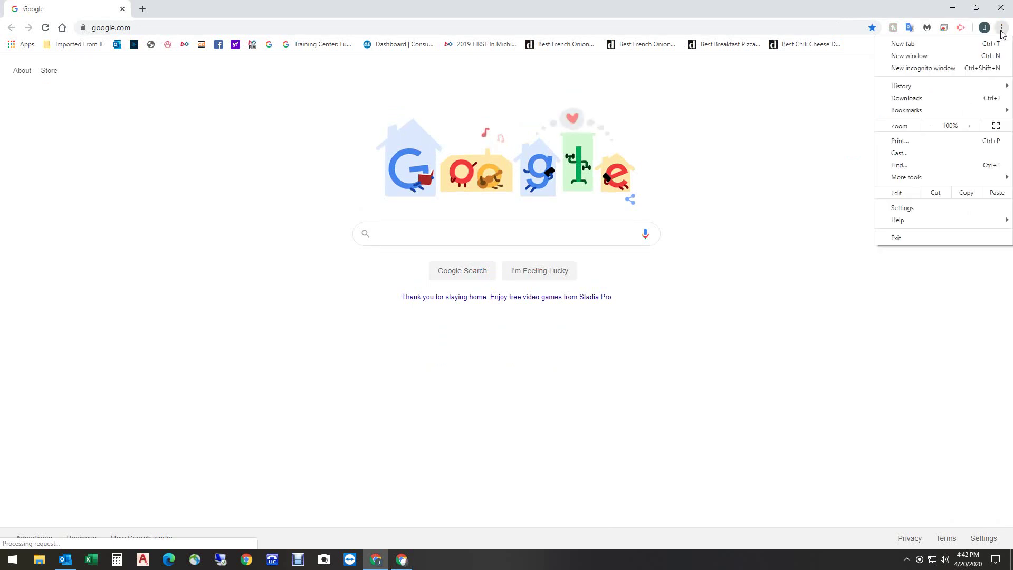
click(947, 70)
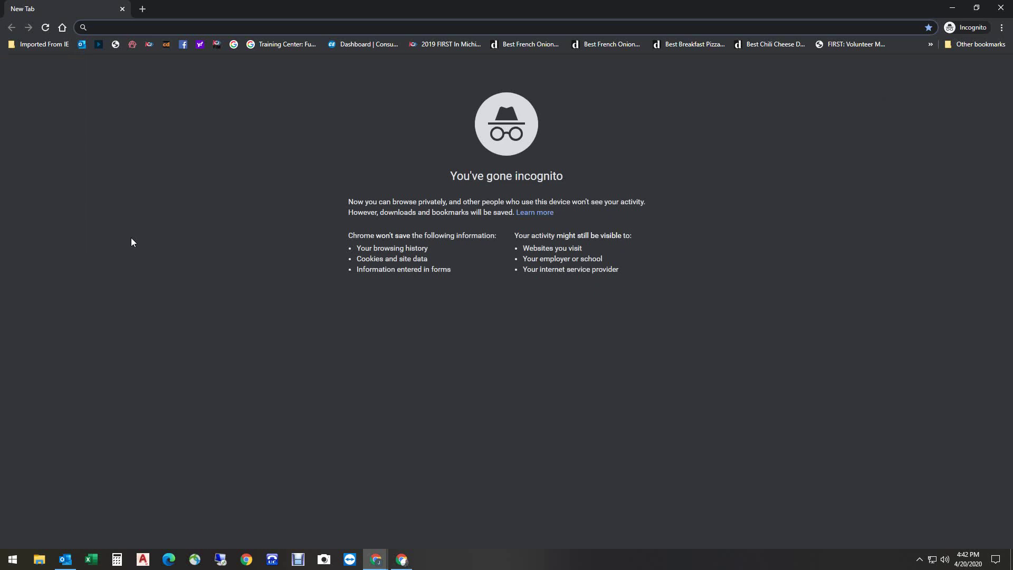
text(goog)
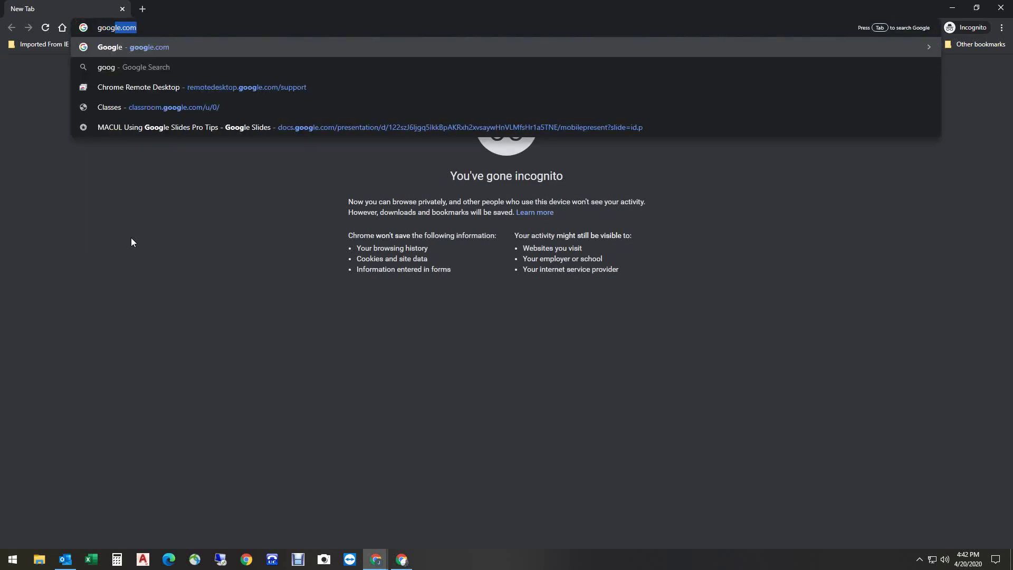
text(le)
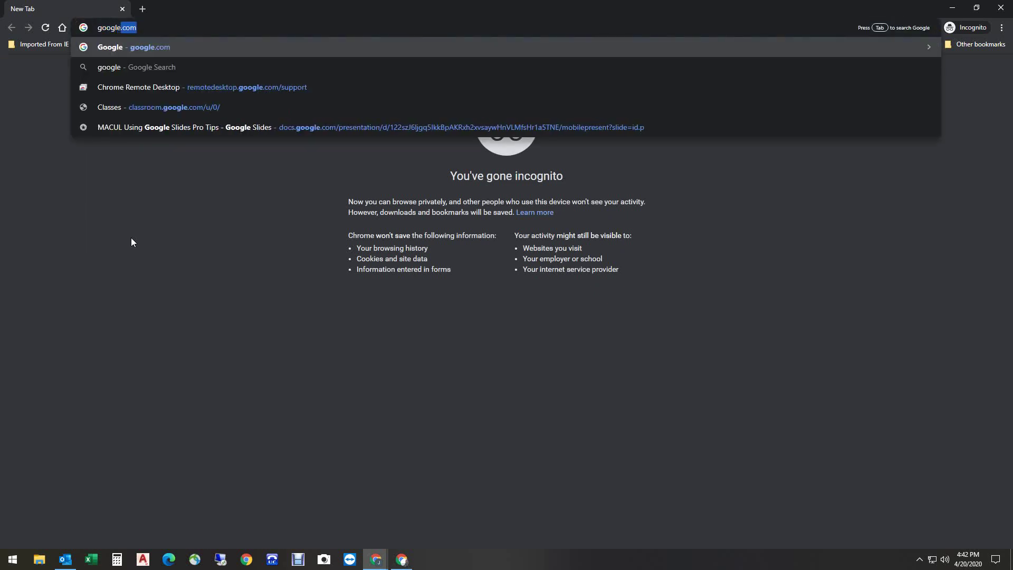
text(.com)
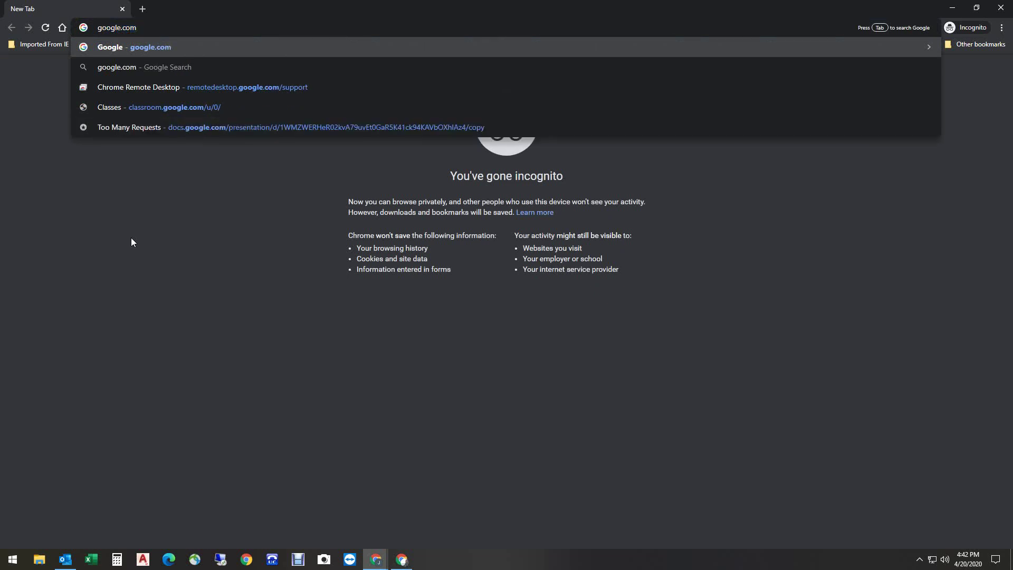
key(Return)
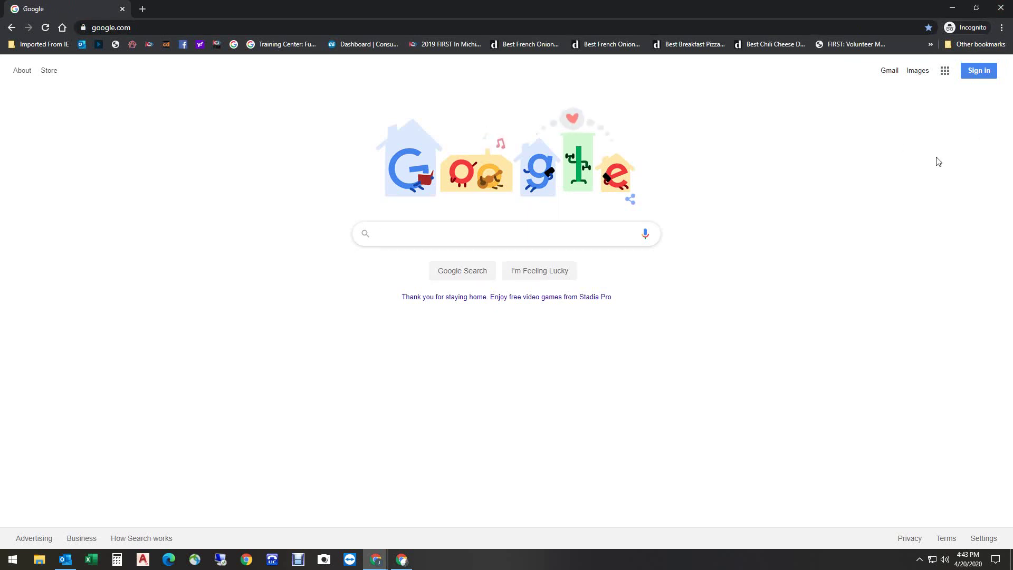
click(971, 71)
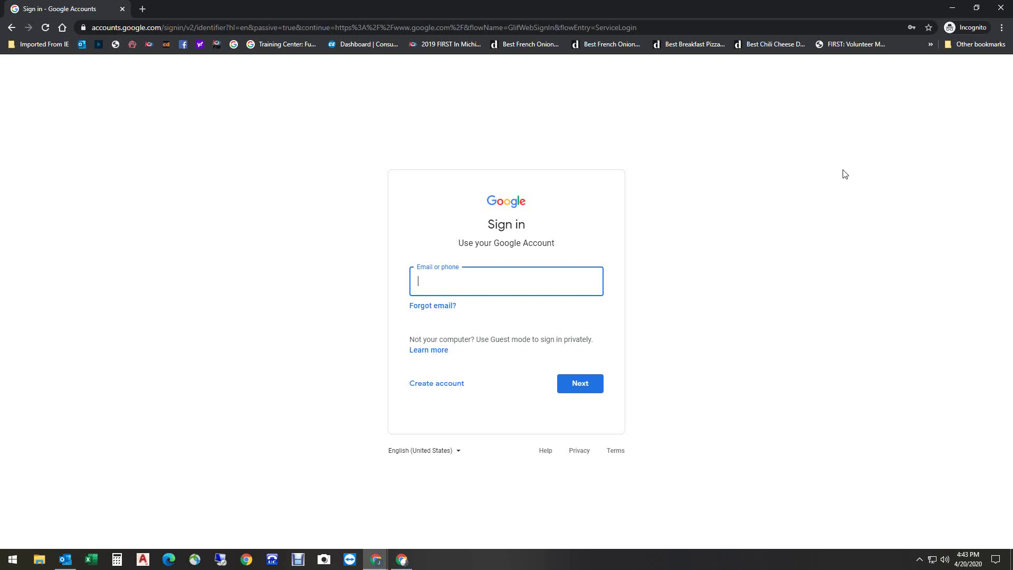
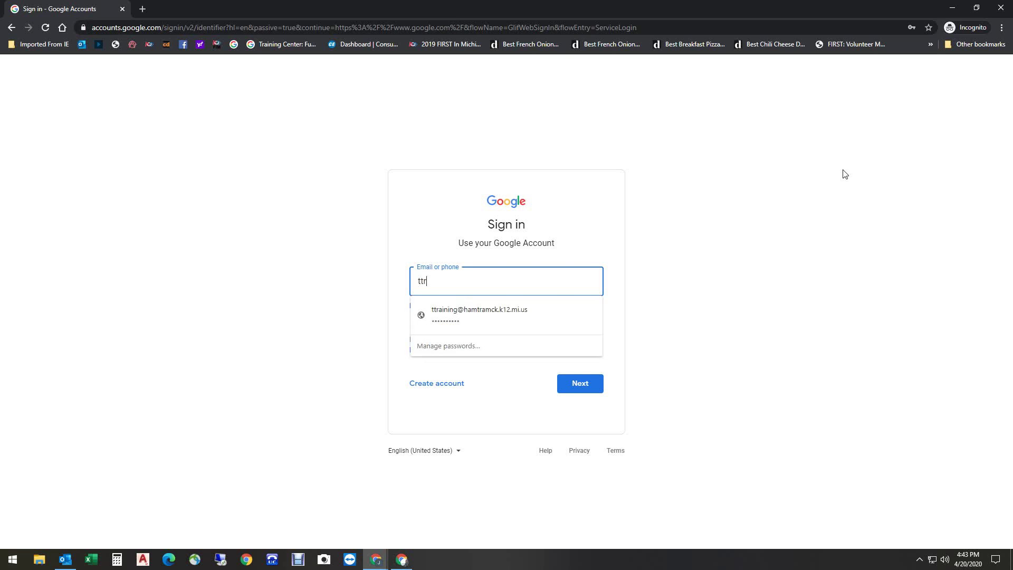
Step: Autofill the saved training account e-mail and submit it
click(499, 309)
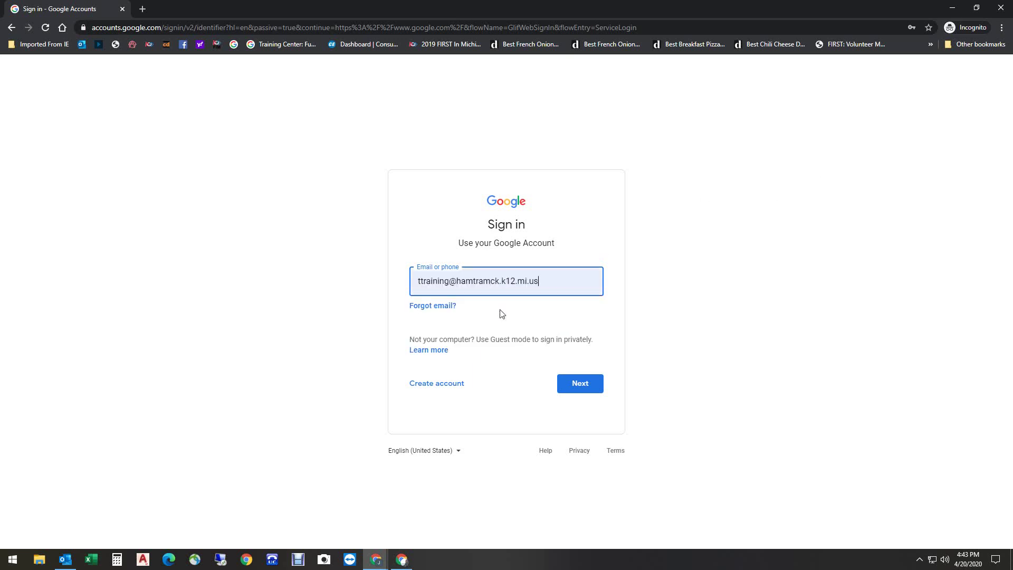
click(574, 387)
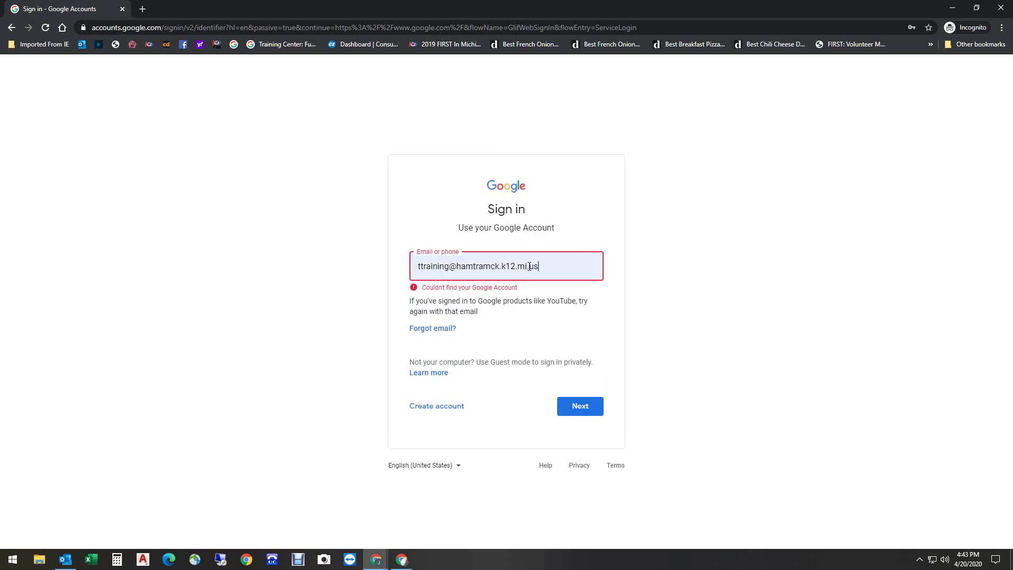
Step: Replace the e-mail's k12.mi.us domain with hamtramckschools.org
drag(538, 266, 500, 266)
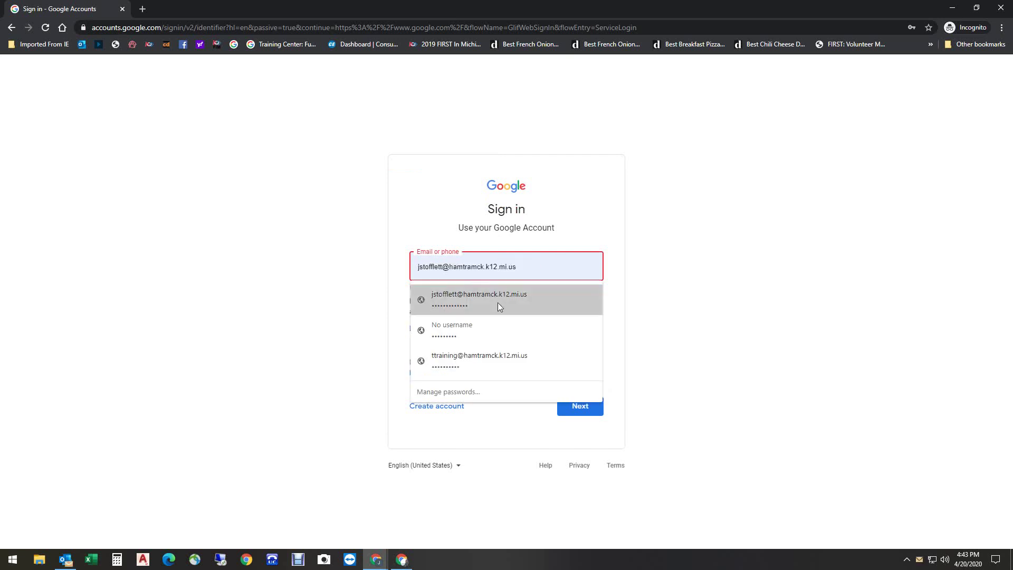
key(BackSpace)
key(BackSpace)
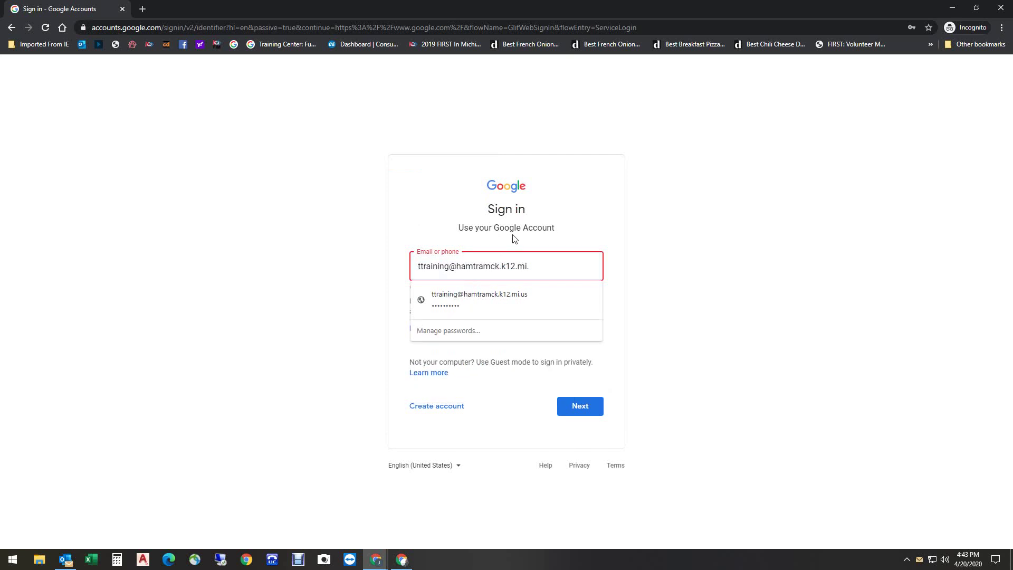
key(BackSpace)
key(BackSpace)
key(BackSpace)
key(BackSpace)
key(BackSpace)
key(BackSpace)
text(sc)
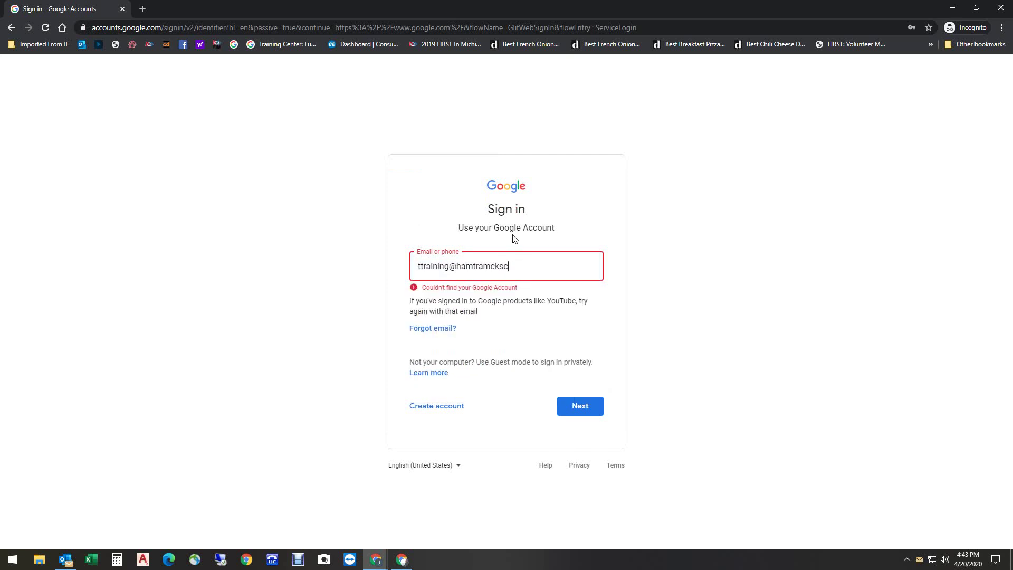
text(hools.org)
Step: Submit the corrected e-mail, replace the prefilled password with the account password, and sign in
click(585, 410)
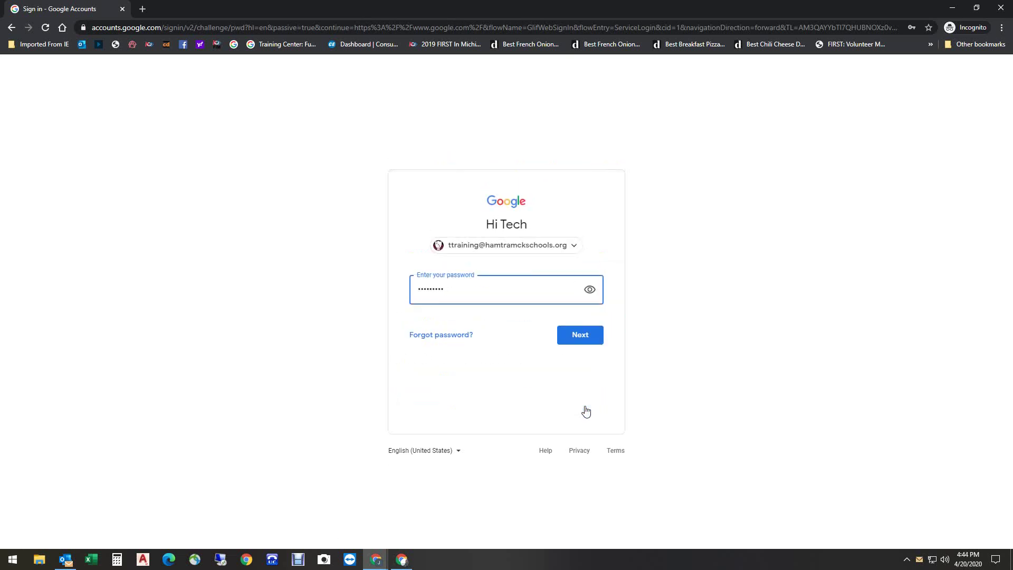
key(BackSpace)
key(BackSpace)
key(BackSpace)
key(BackSpace)
key(BackSpace)
key(BackSpace)
key(BackSpace)
key(BackSpace)
key(BackSpace)
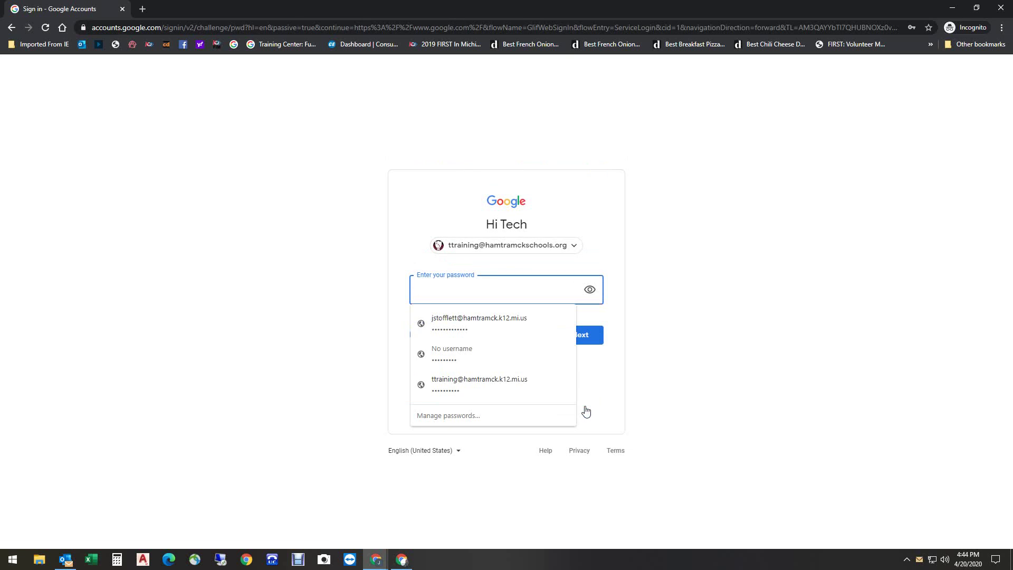
text(•••)
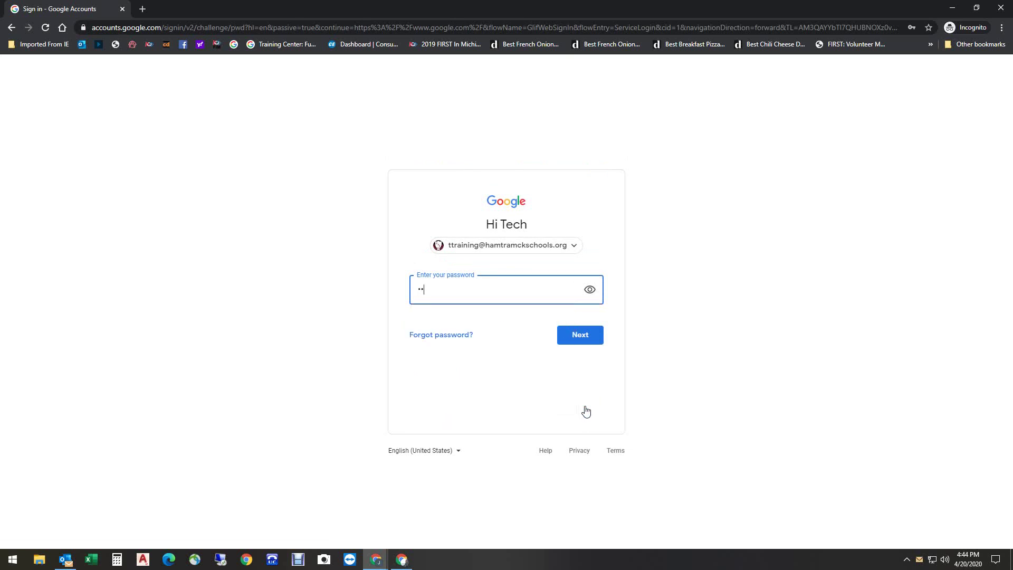
text(•••••)
click(592, 334)
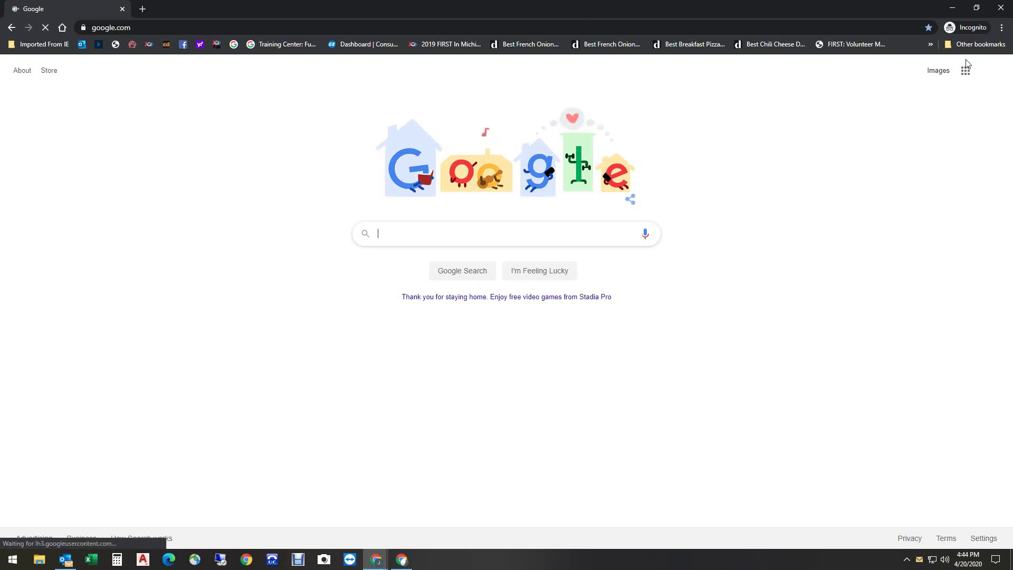
Step: Check the signed-in account's details and the Google apps panel
click(986, 72)
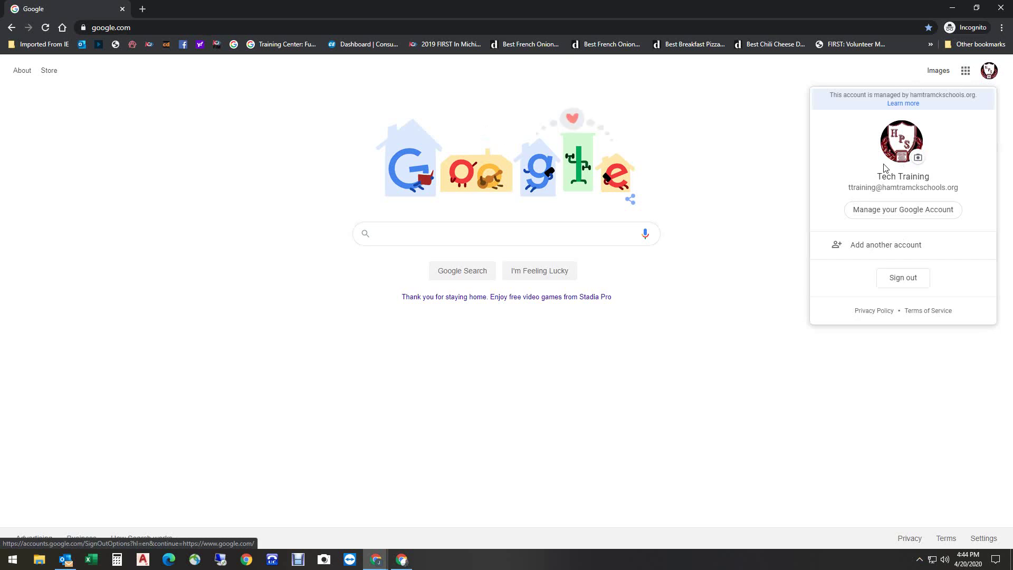
click(721, 152)
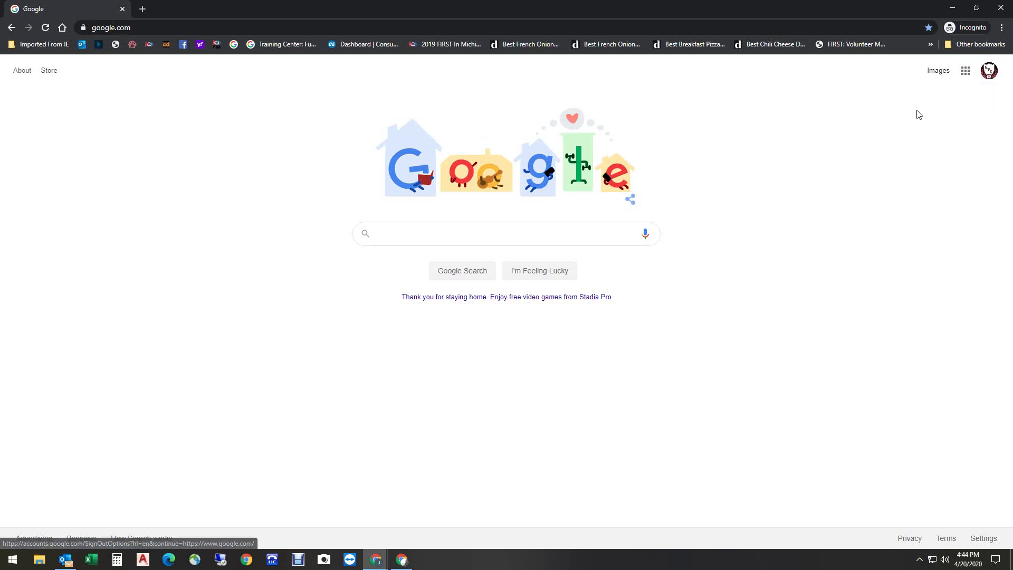
click(966, 70)
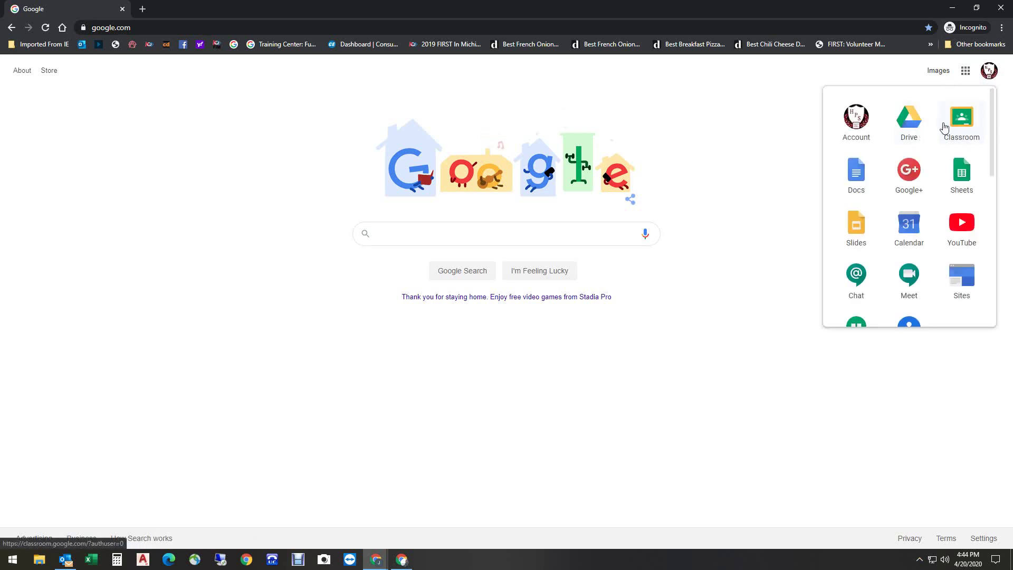
click(772, 179)
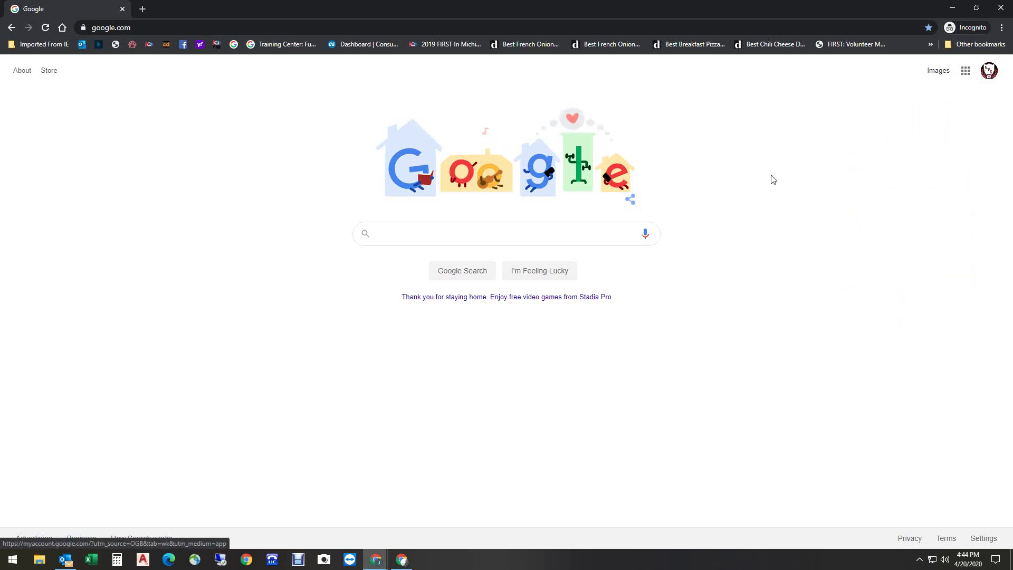
Step: Close the incognito window and both regular Chrome windows
click(999, 9)
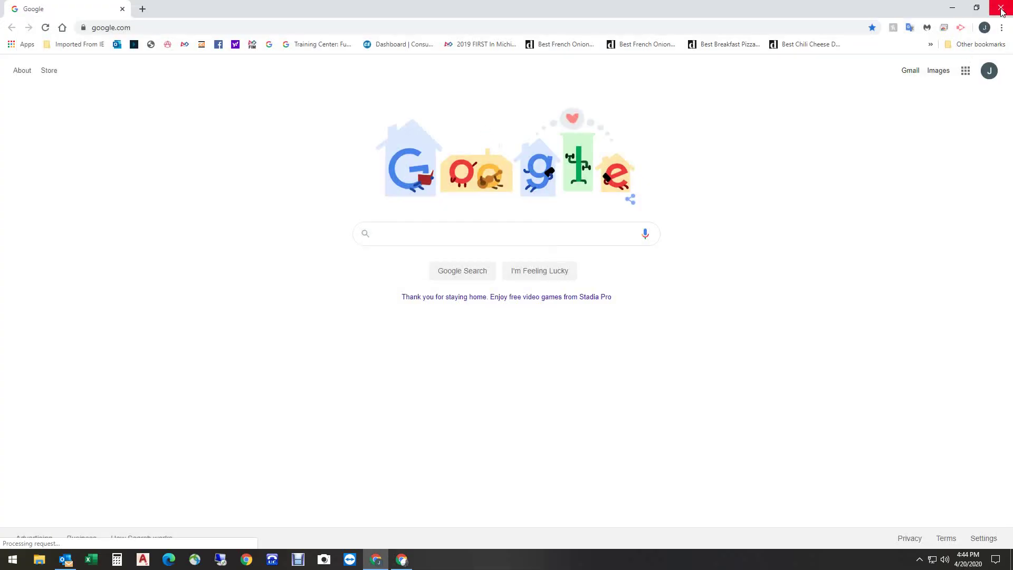
click(1001, 9)
click(1000, 8)
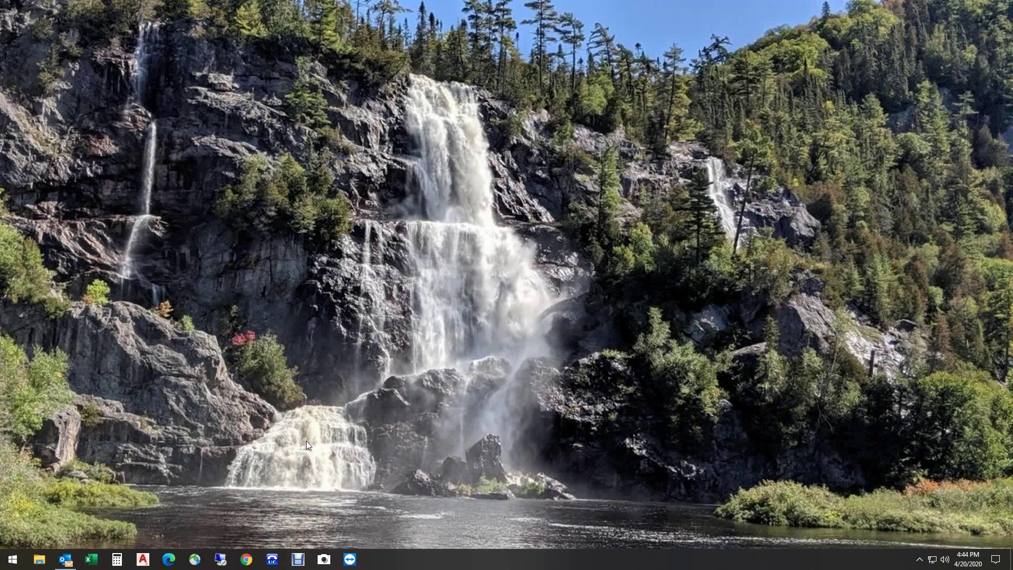
Step: In Microsoft Edge, load google.com and bring up the Google 'Choose an account' page
click(179, 554)
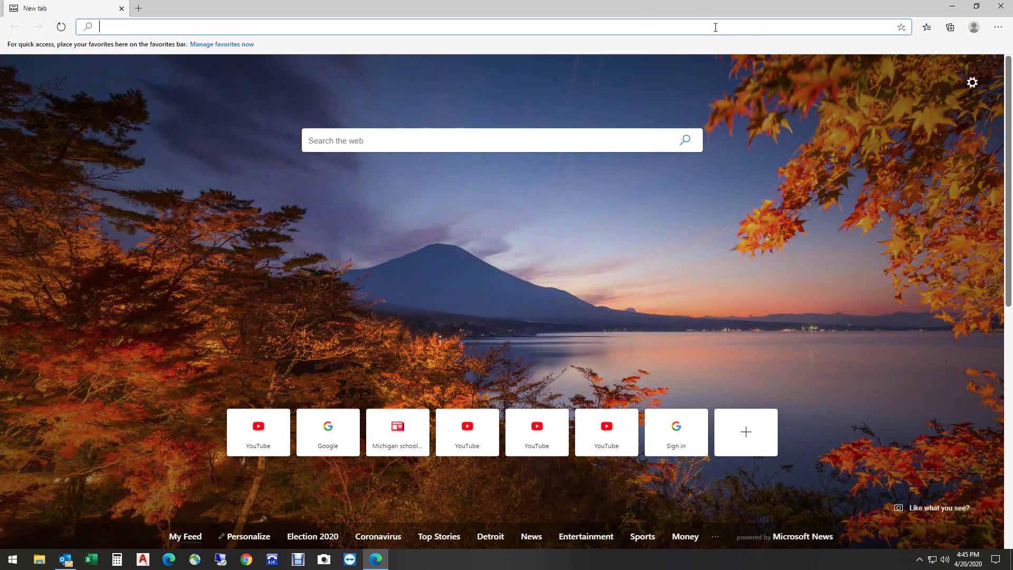
text(google.com)
key(Return)
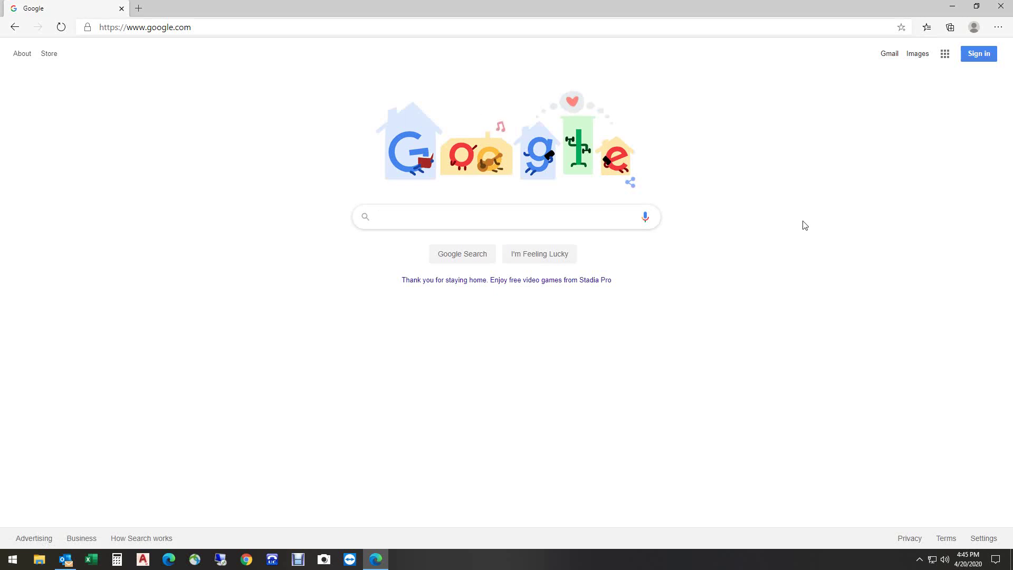
click(979, 54)
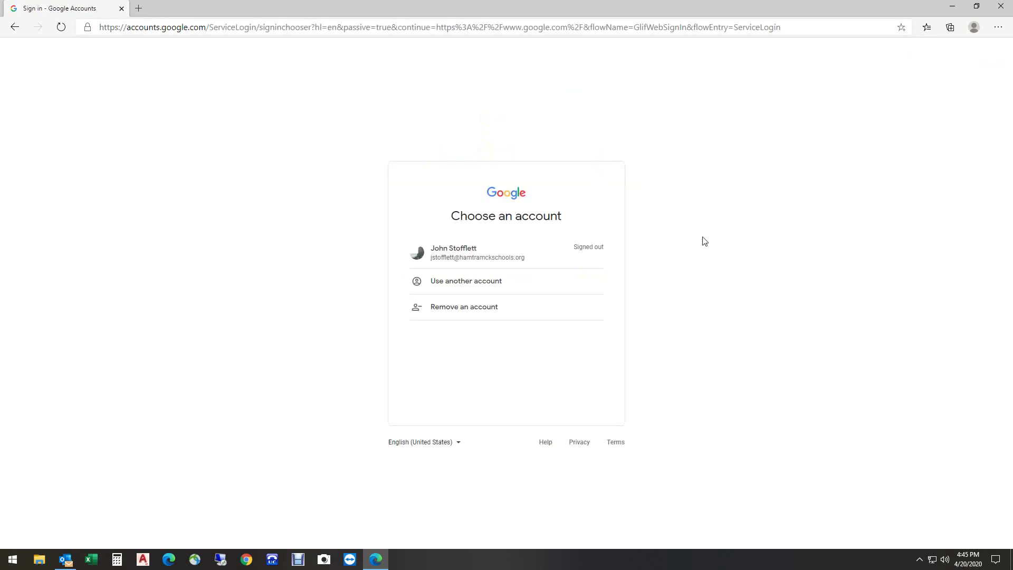
Step: Choose 'Use another account', submit the student e-mail address, and enter the account password
click(453, 285)
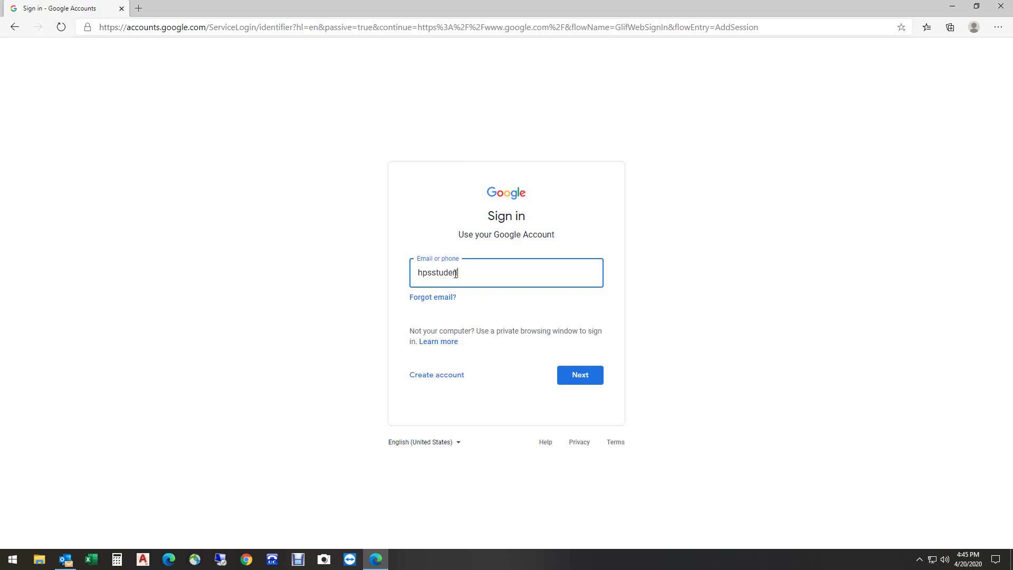
text(@)
text(mtramckschools.org)
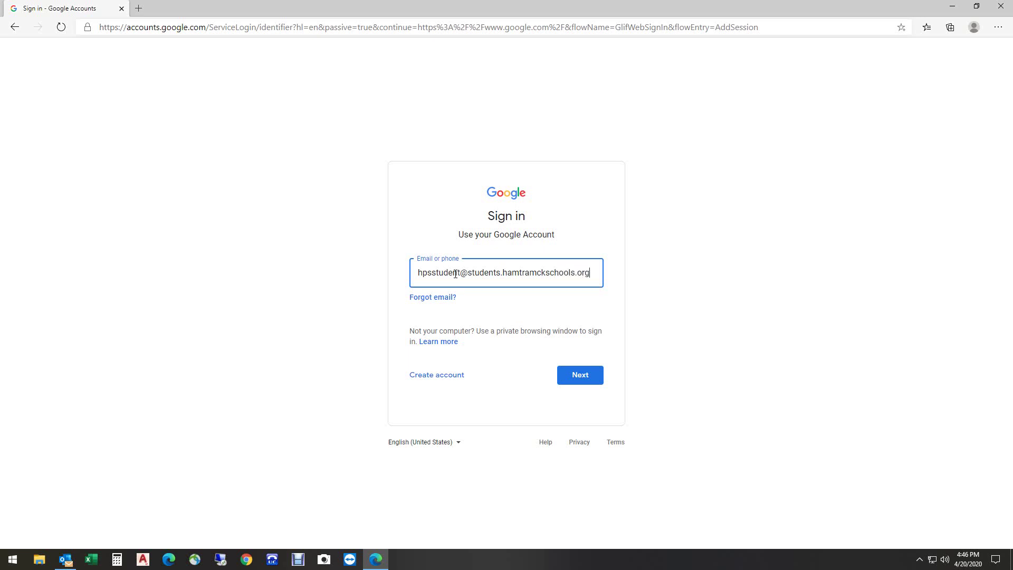
click(568, 375)
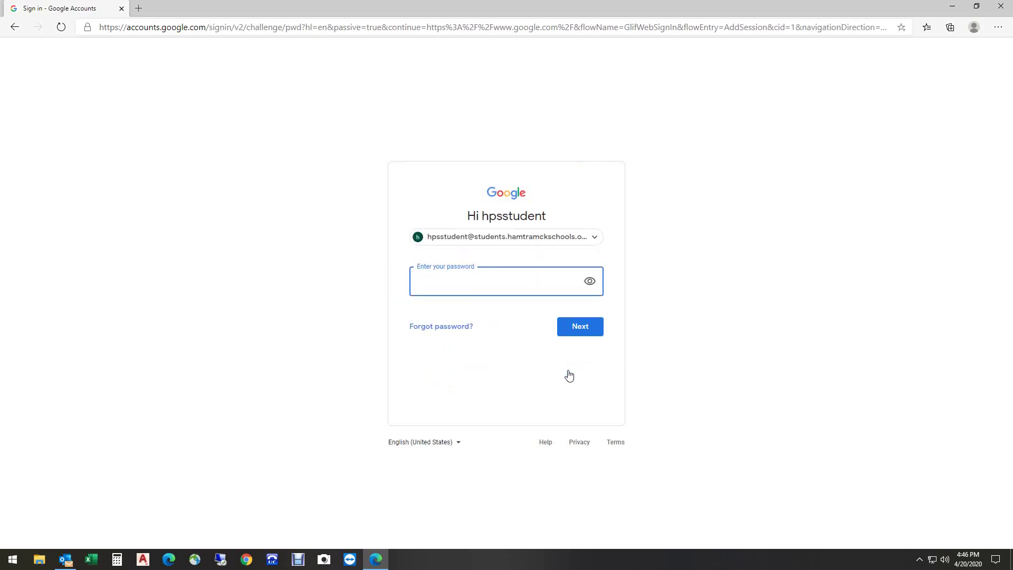
text(••)
Step: Finish signing in, then open, close and reopen the Google apps panel
click(577, 327)
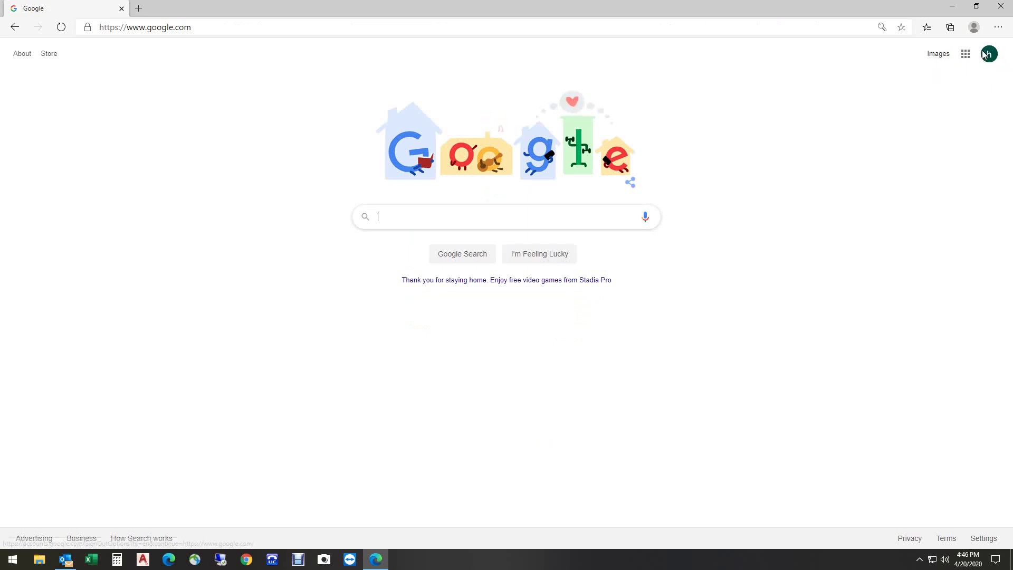
click(964, 55)
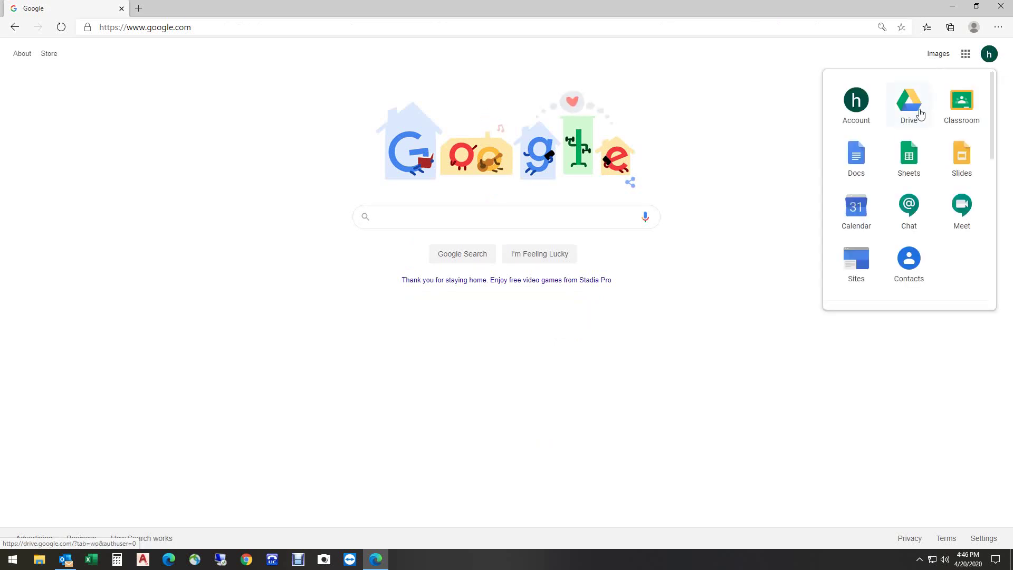
click(790, 112)
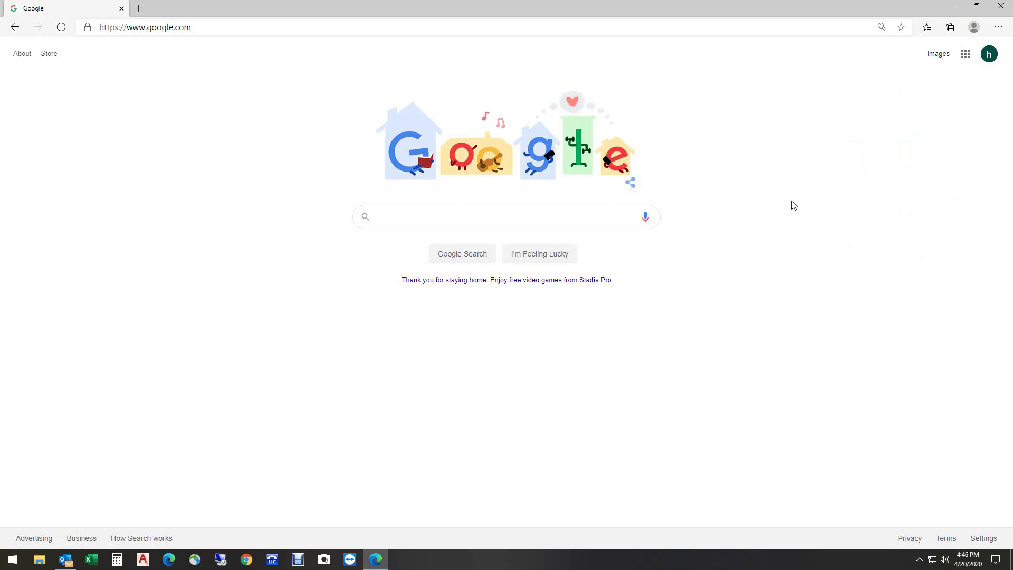
click(966, 55)
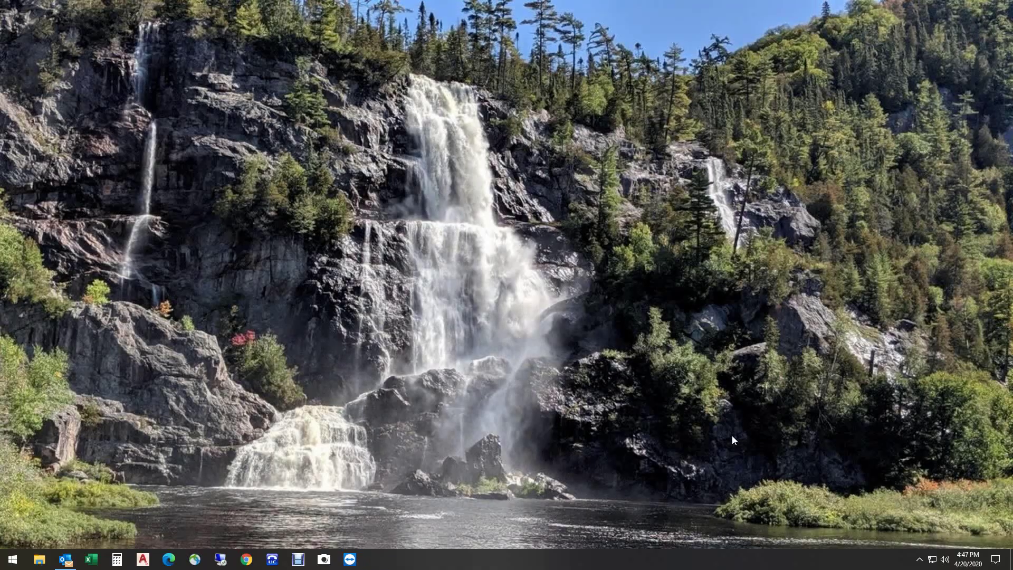
Step: Launch Chrome and switch from the school profile to the personal profile and back
click(246, 560)
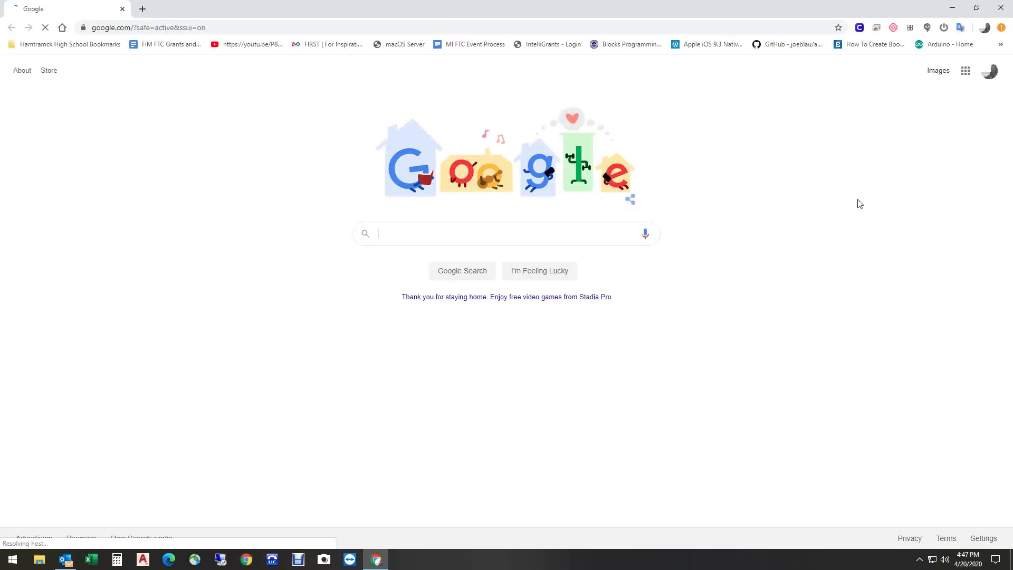
click(984, 28)
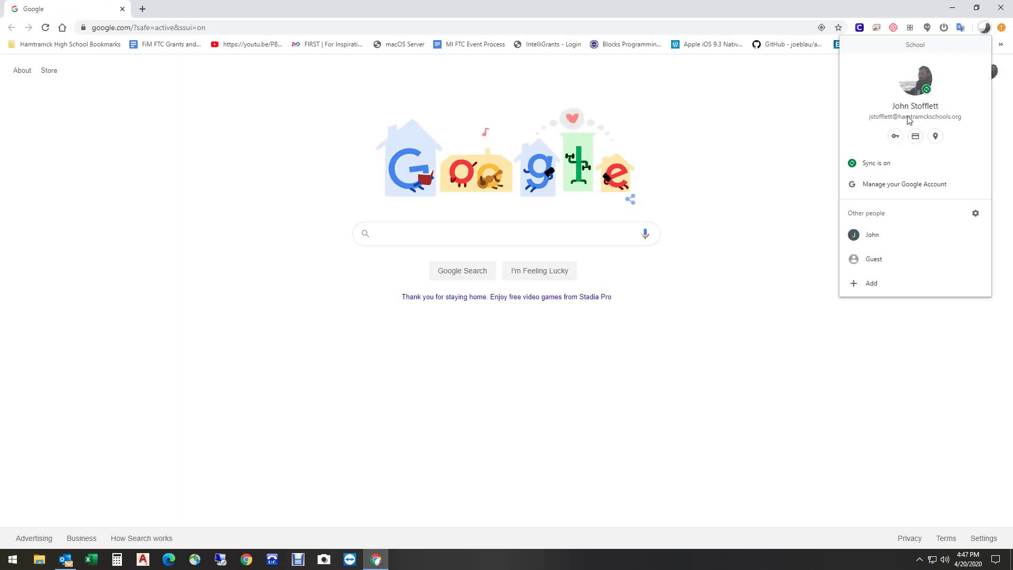
click(884, 236)
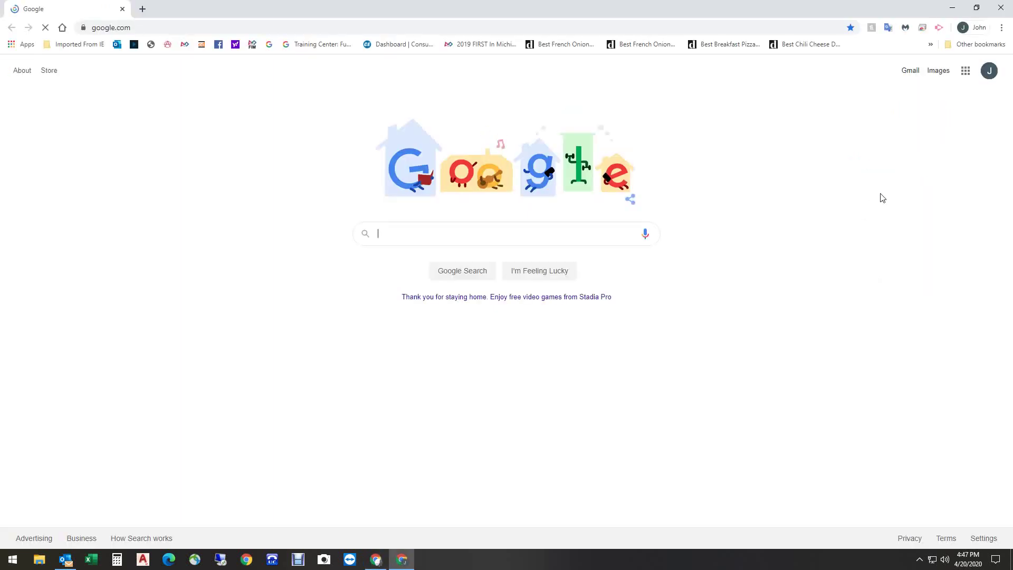
click(967, 30)
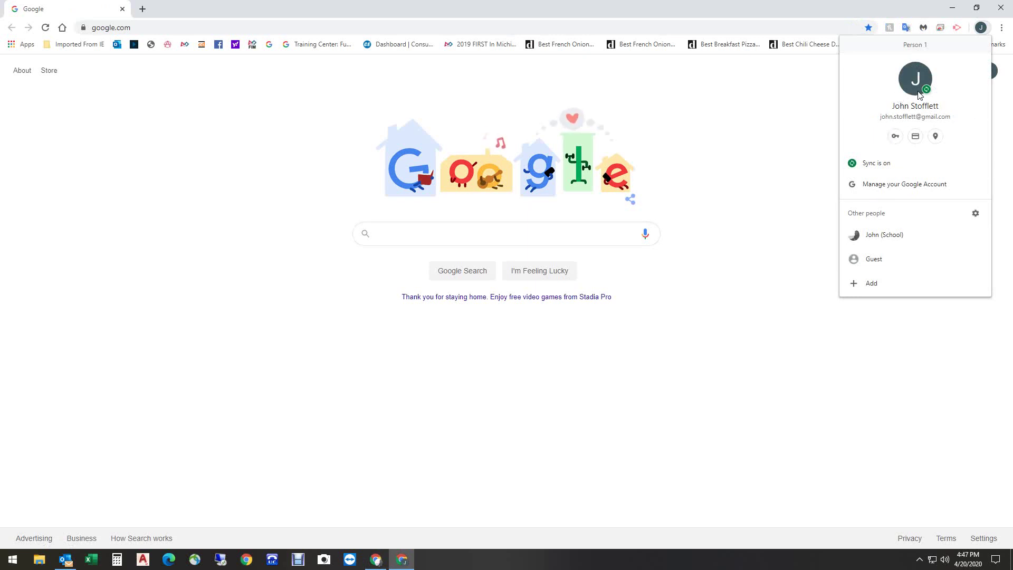
click(884, 236)
Step: Bring up the Add person dialog from the school profile's menu, then dismiss it
click(979, 31)
click(902, 285)
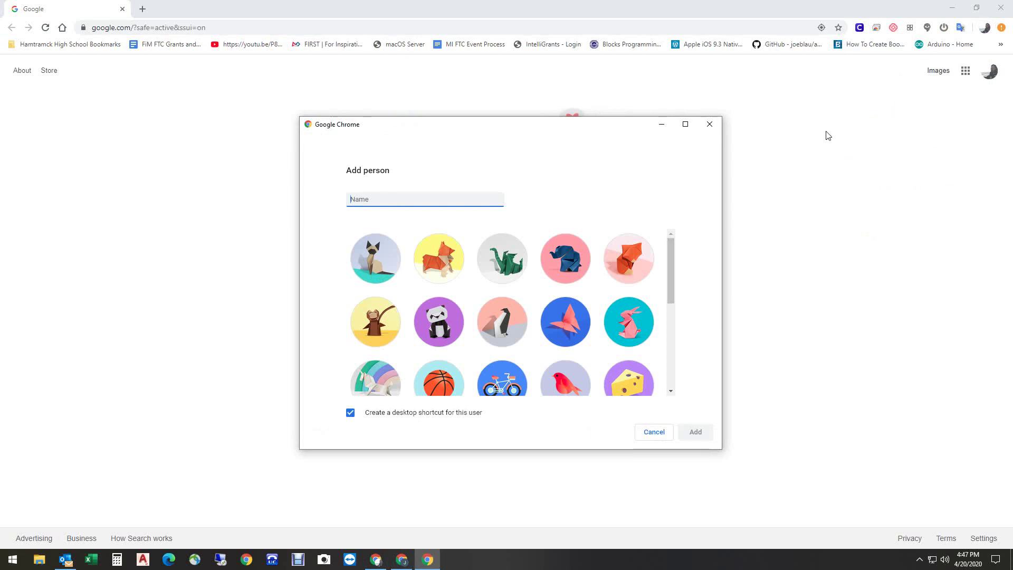
click(710, 126)
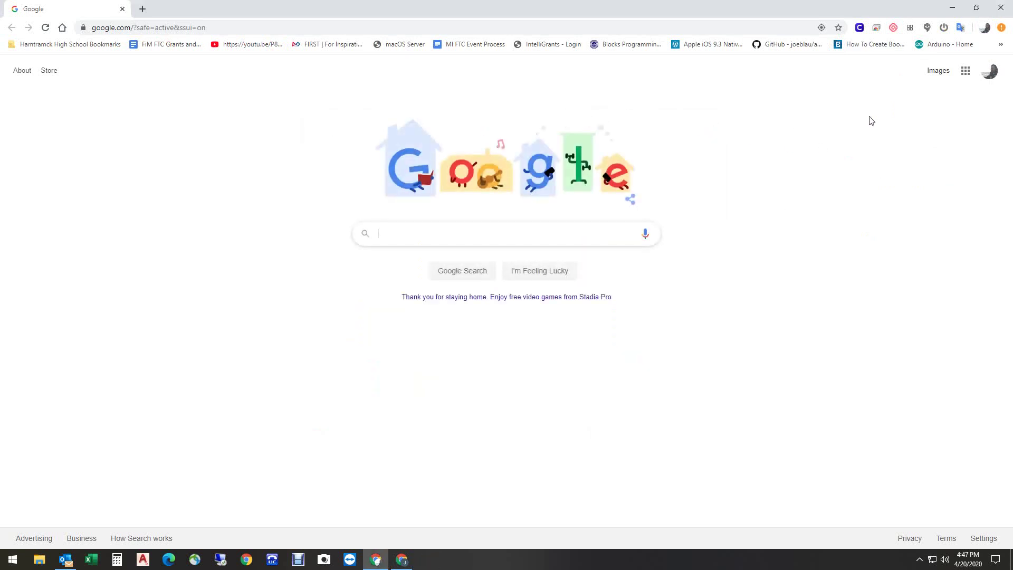